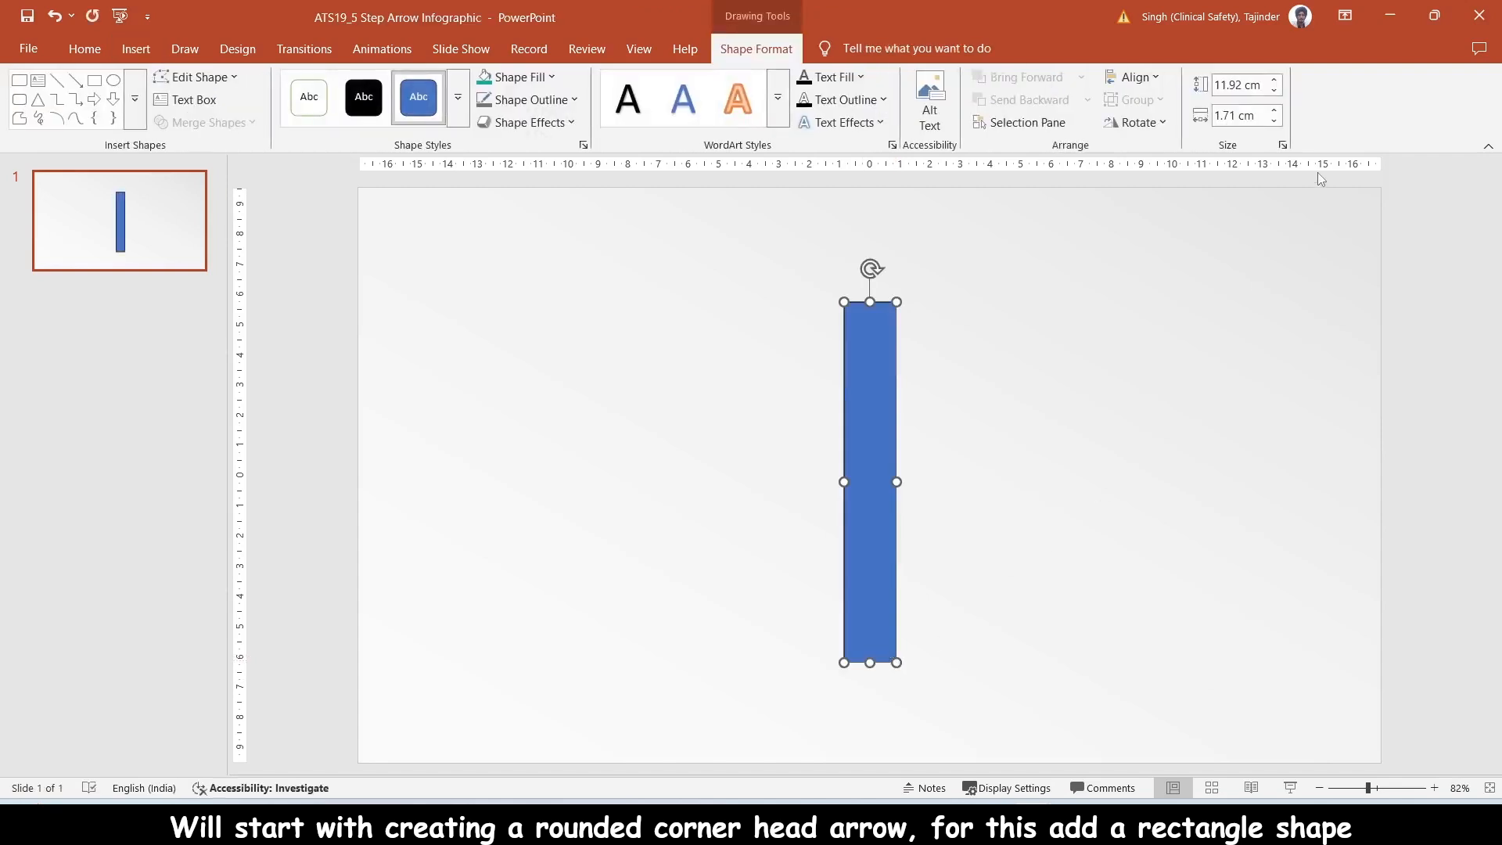
# - Set the blue rectangle's width to 1.8 cm
pyautogui.click(1275, 121)
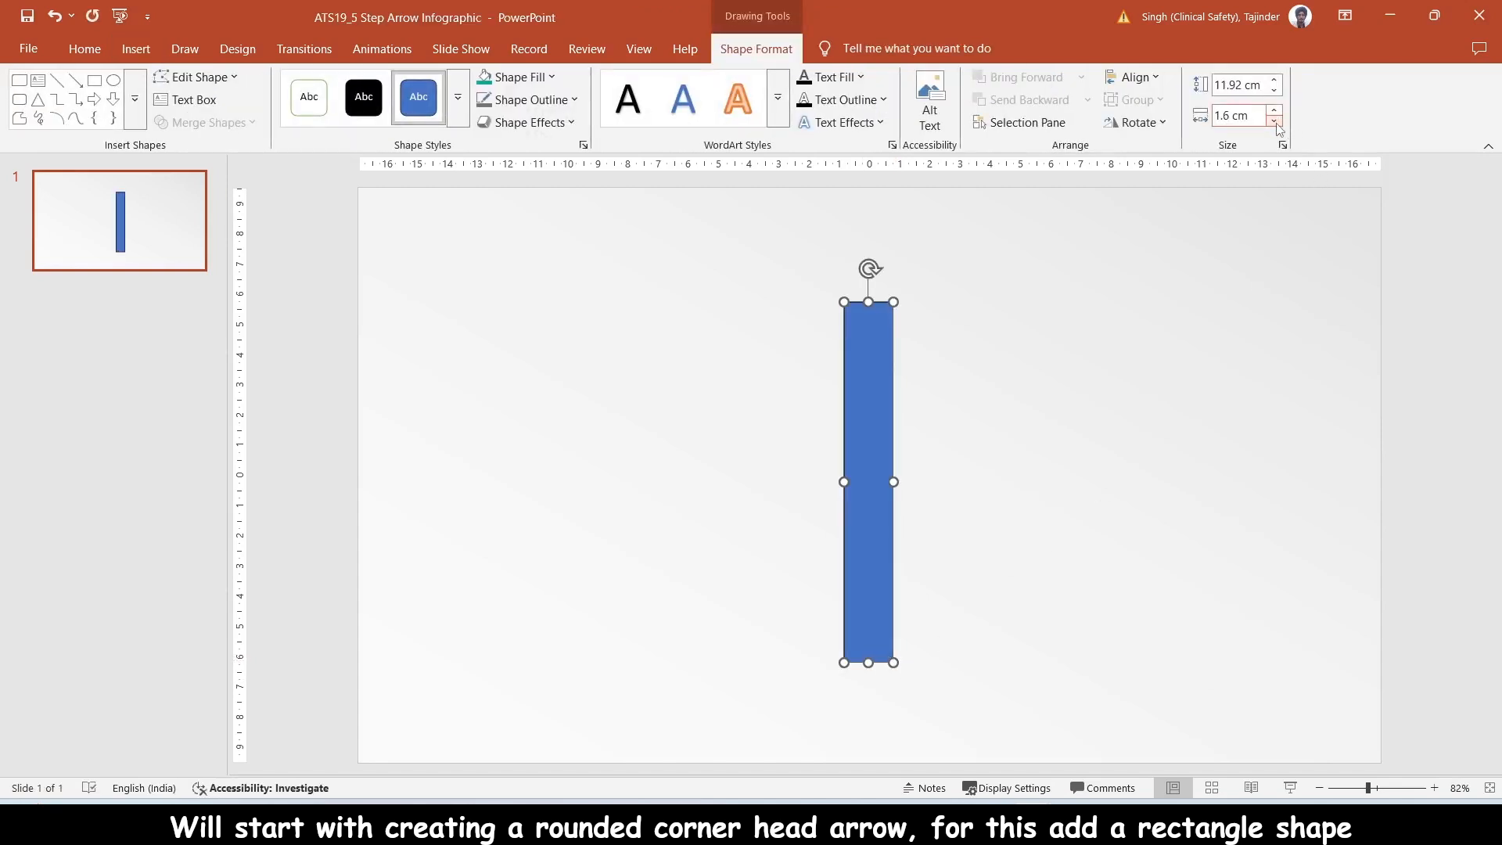
pyautogui.click(1274, 111)
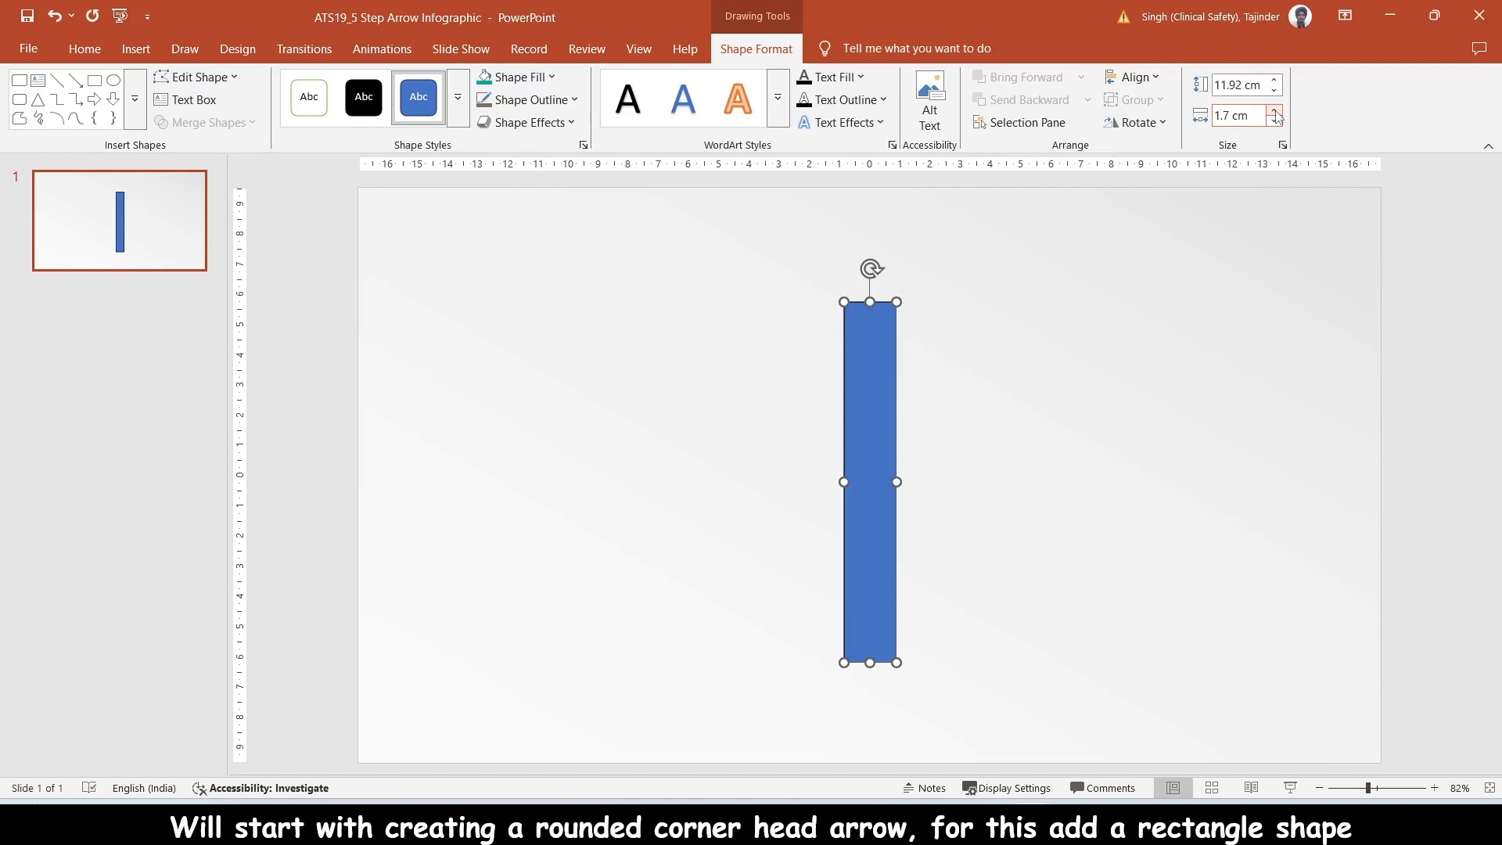
pyautogui.click(1274, 112)
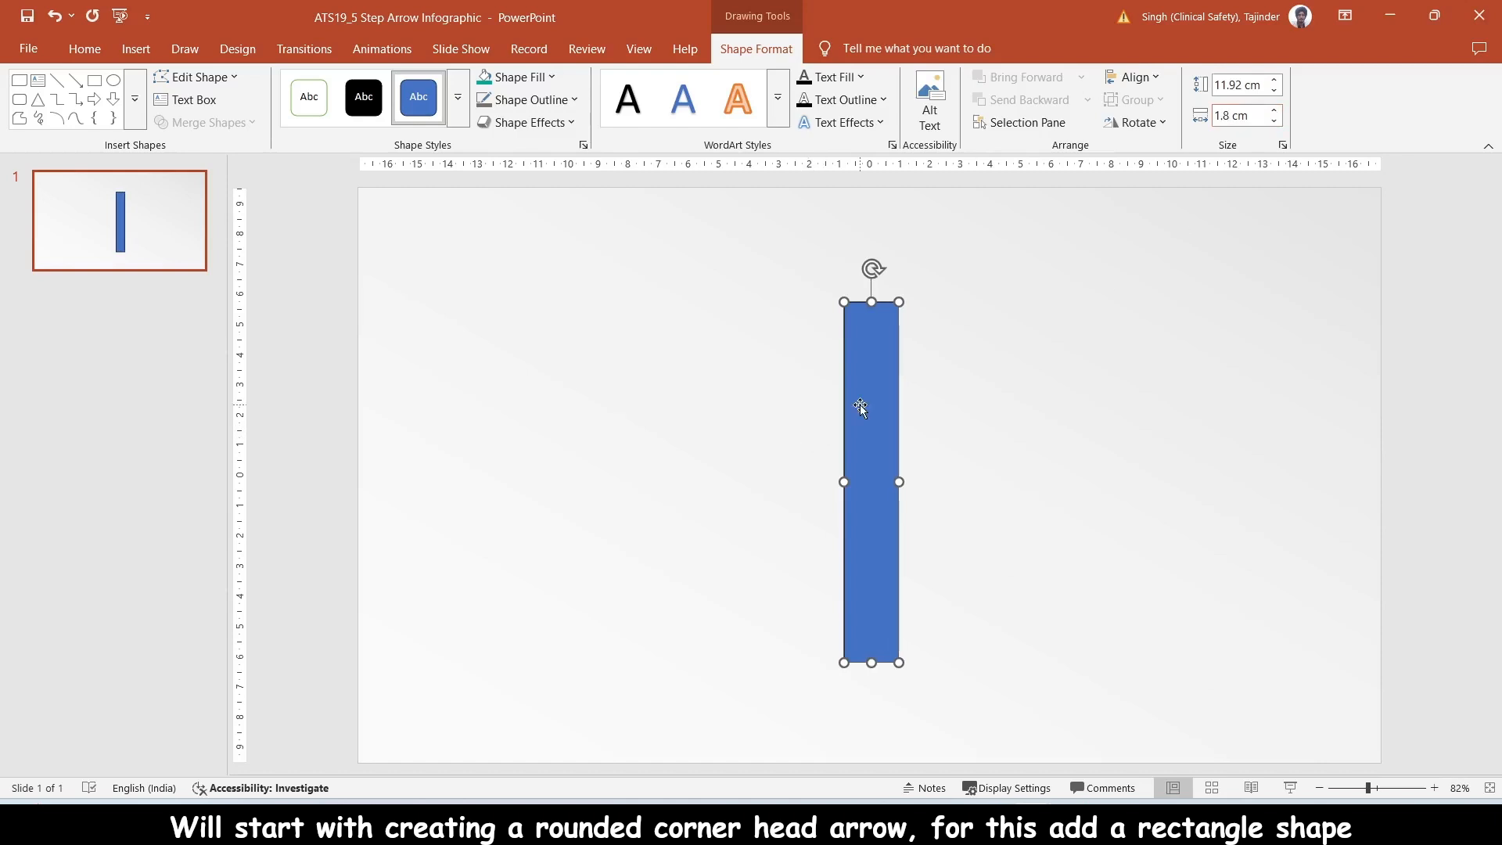
# - Nudge the rectangle slightly left to centre it on the slide and remove its outline
pyautogui.hotkey('ctrl', 'Left')
pyautogui.hotkey('ctrl', 'Left')
pyautogui.hotkey('ctrl', 'Left')
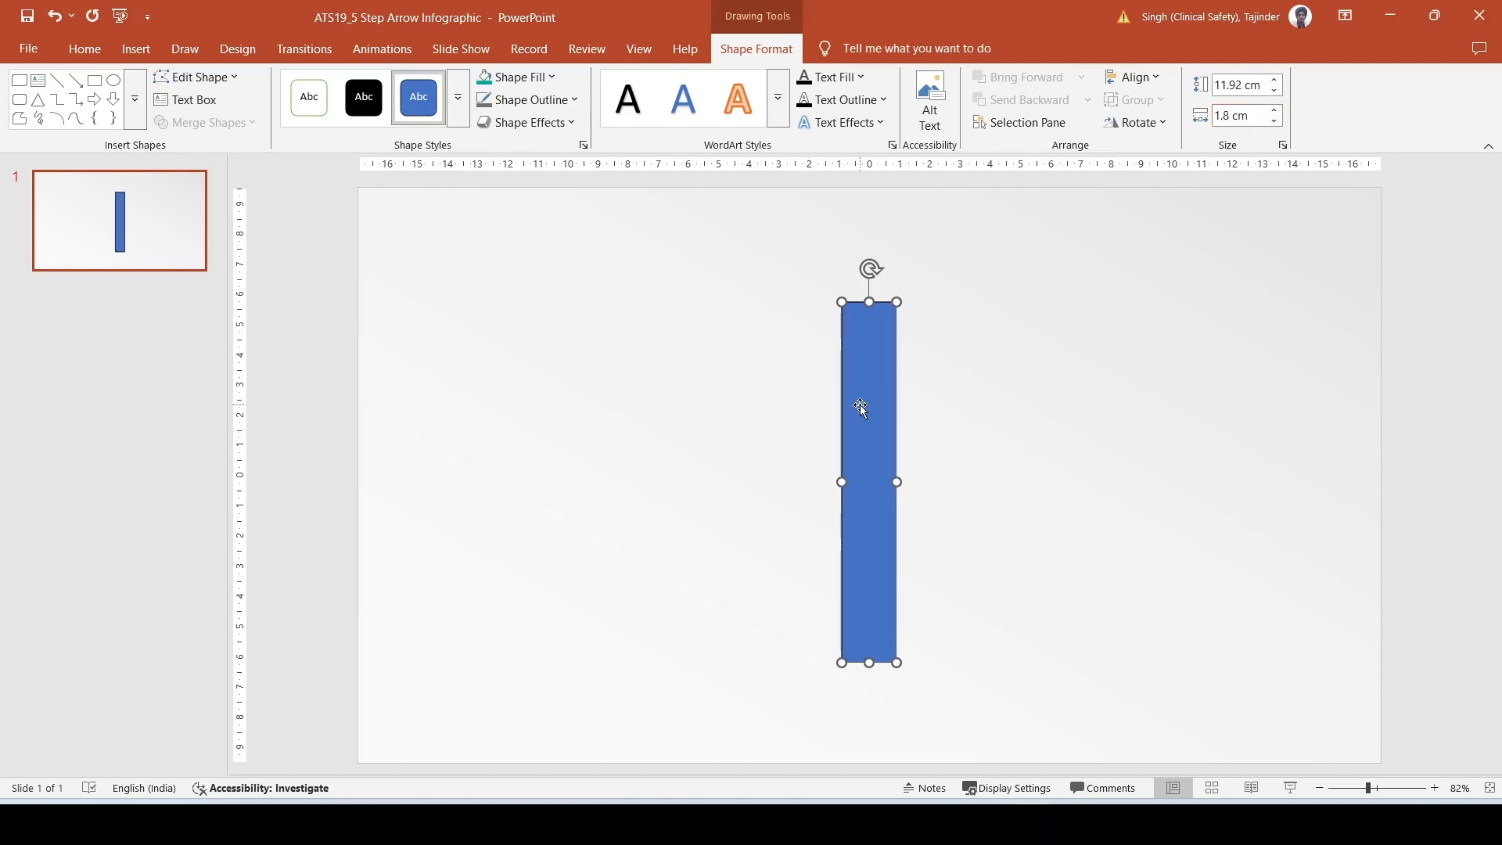
pyautogui.click(535, 102)
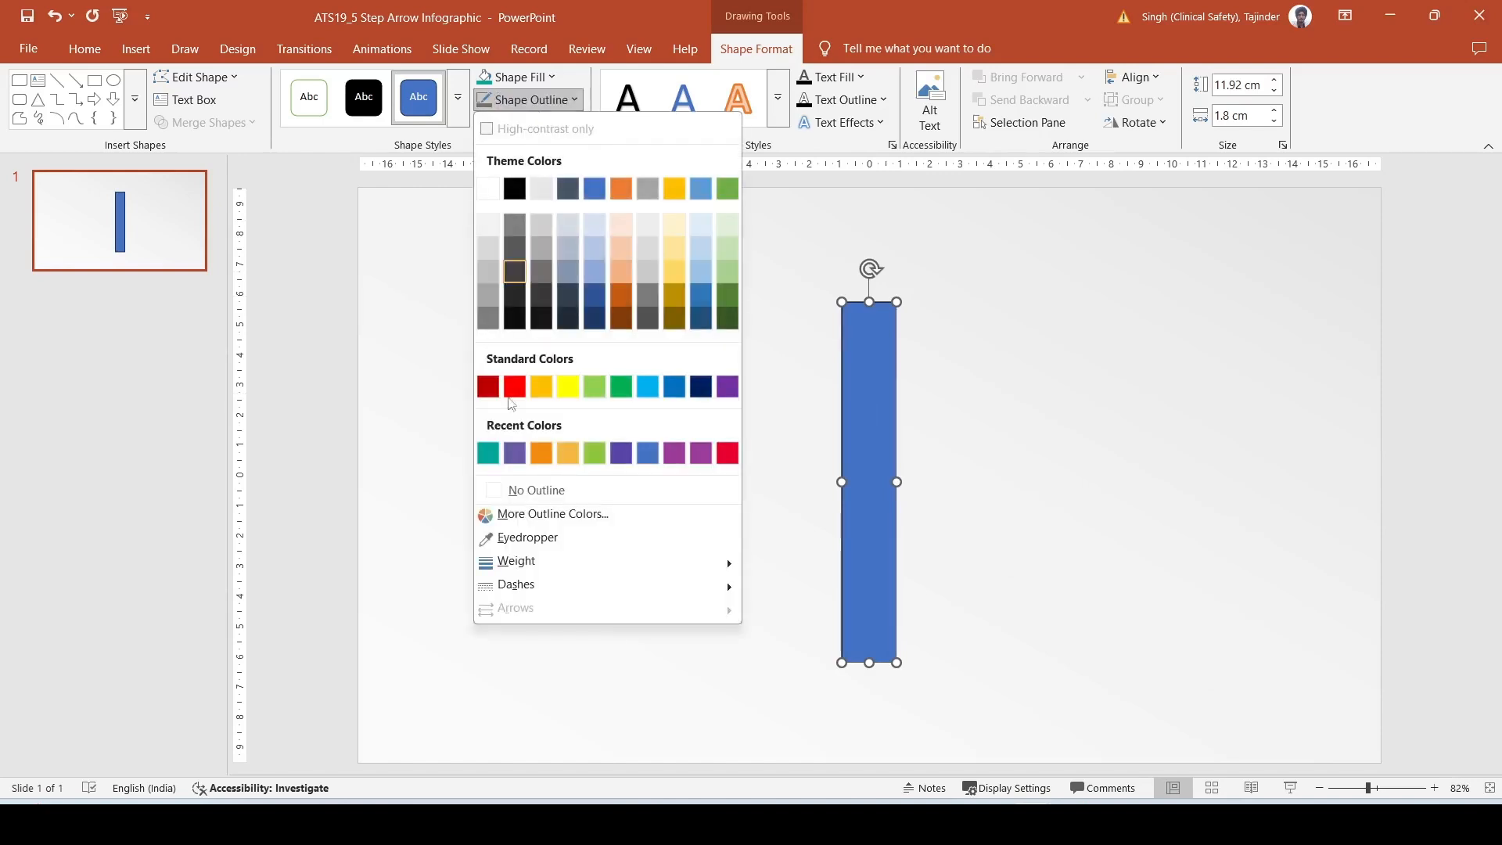
pyautogui.click(512, 491)
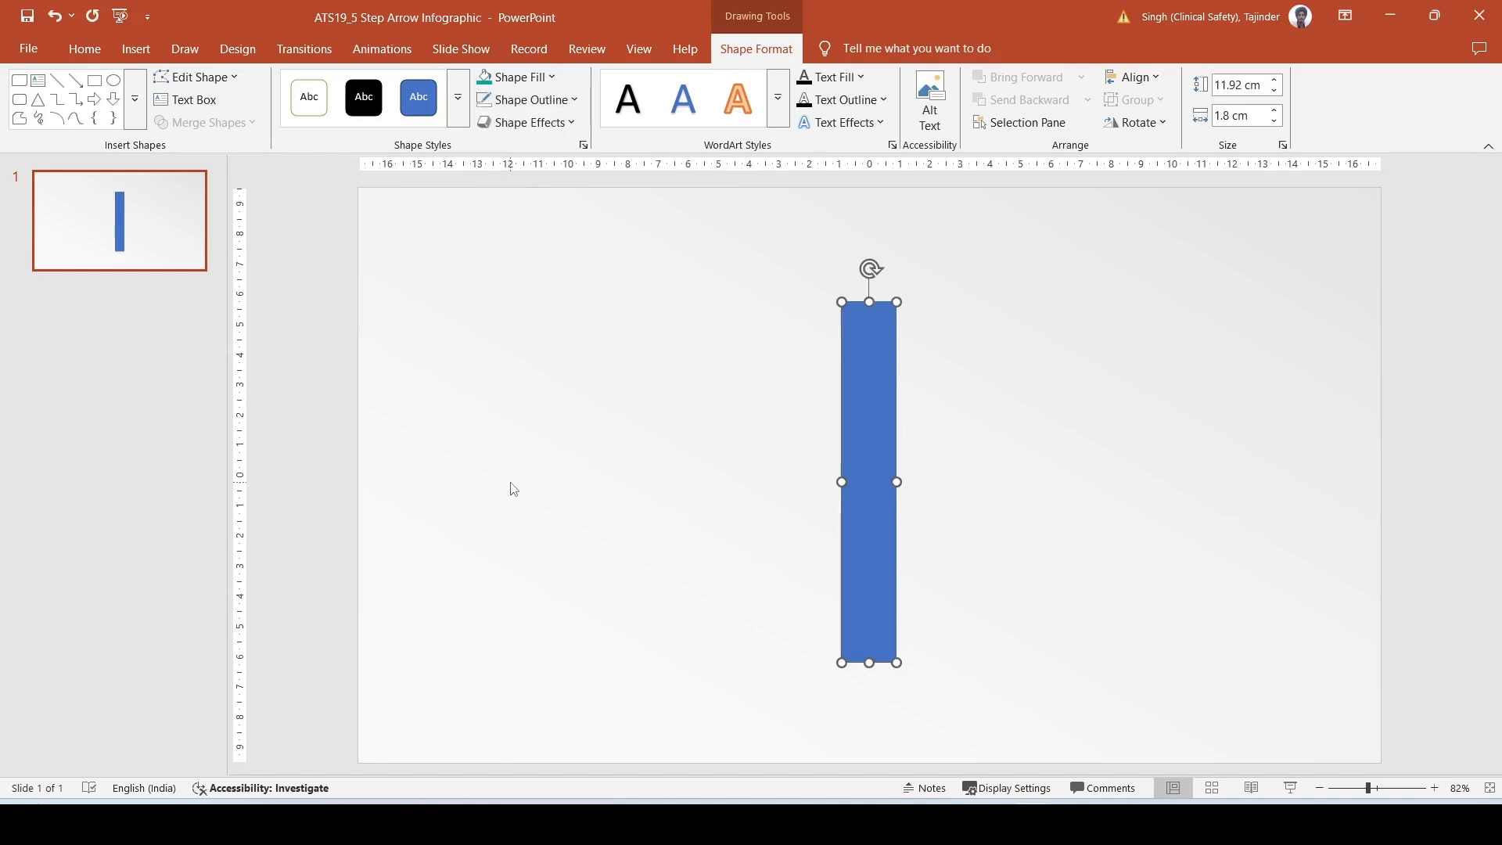
# - Draw a thin rounded rectangle about 3.45 cm tall to the left of the blue bar and remove its outline
pyautogui.click(136, 52)
pyautogui.click(309, 117)
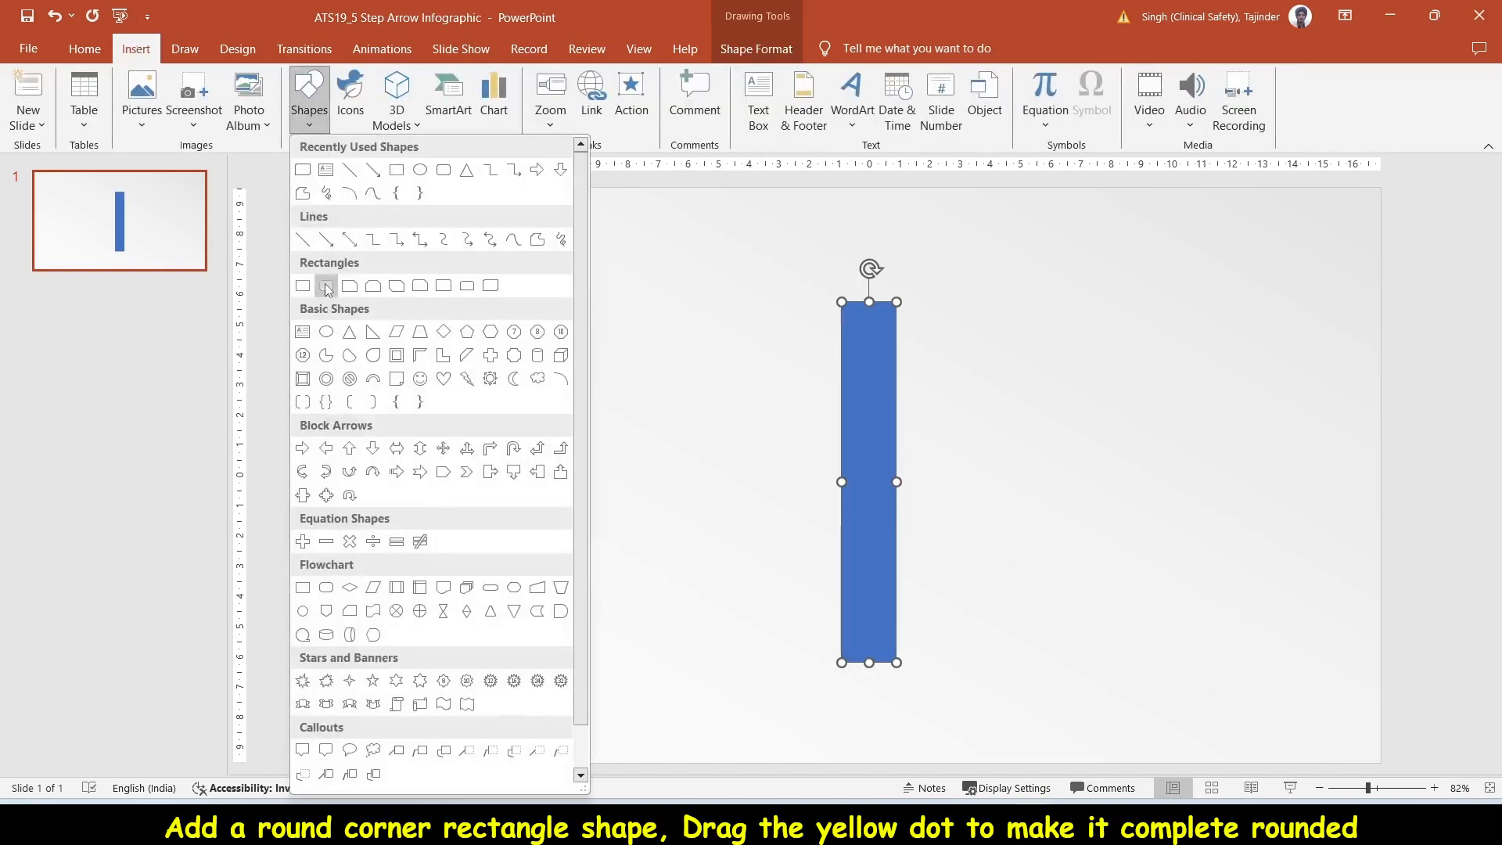
pyautogui.click(327, 286)
pyautogui.moveTo(560, 309); pyautogui.dragTo(560, 413)
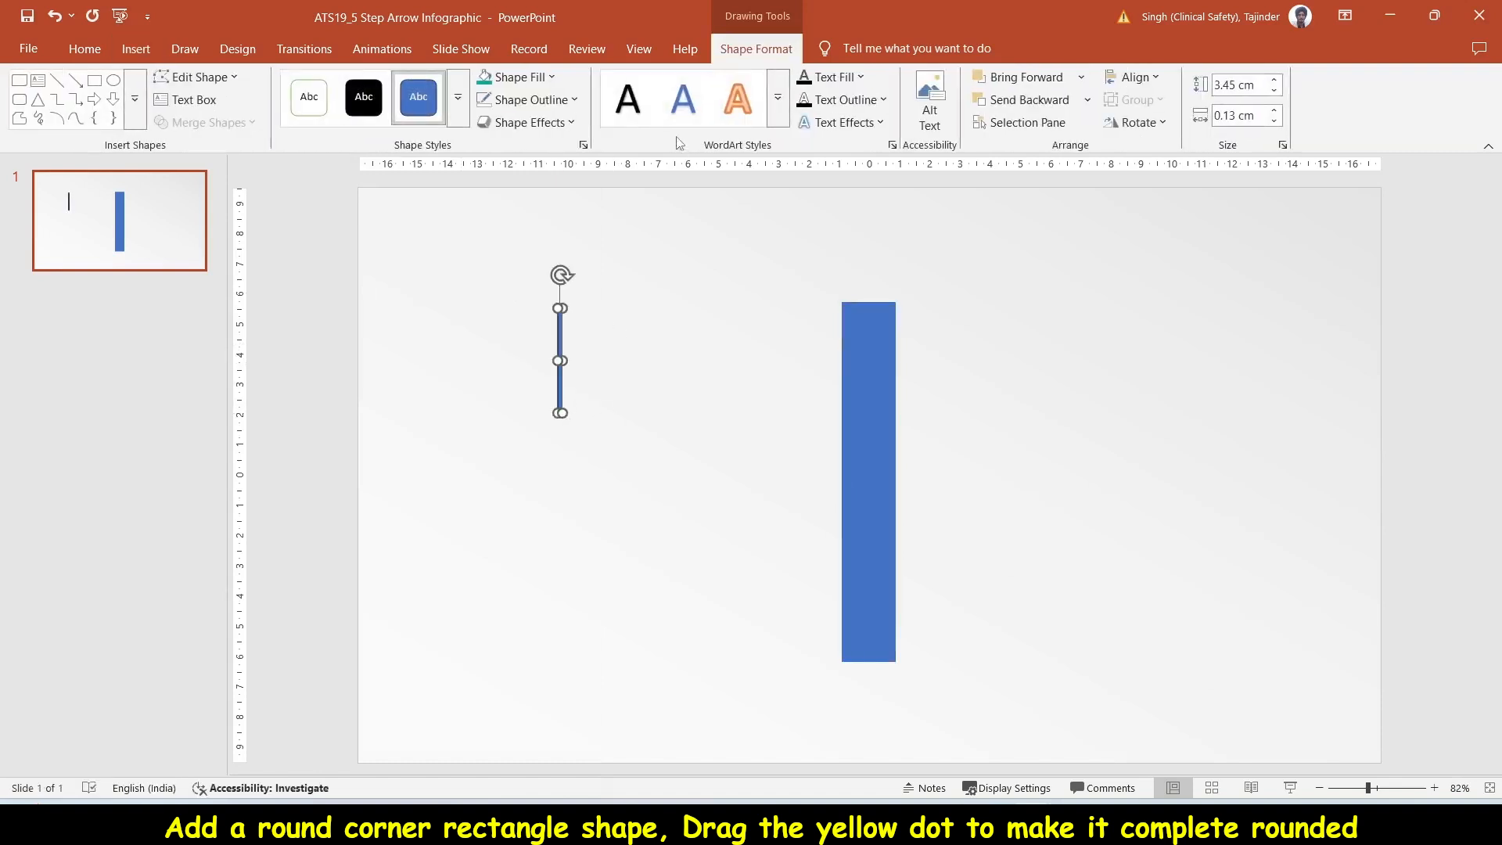
pyautogui.click(526, 100)
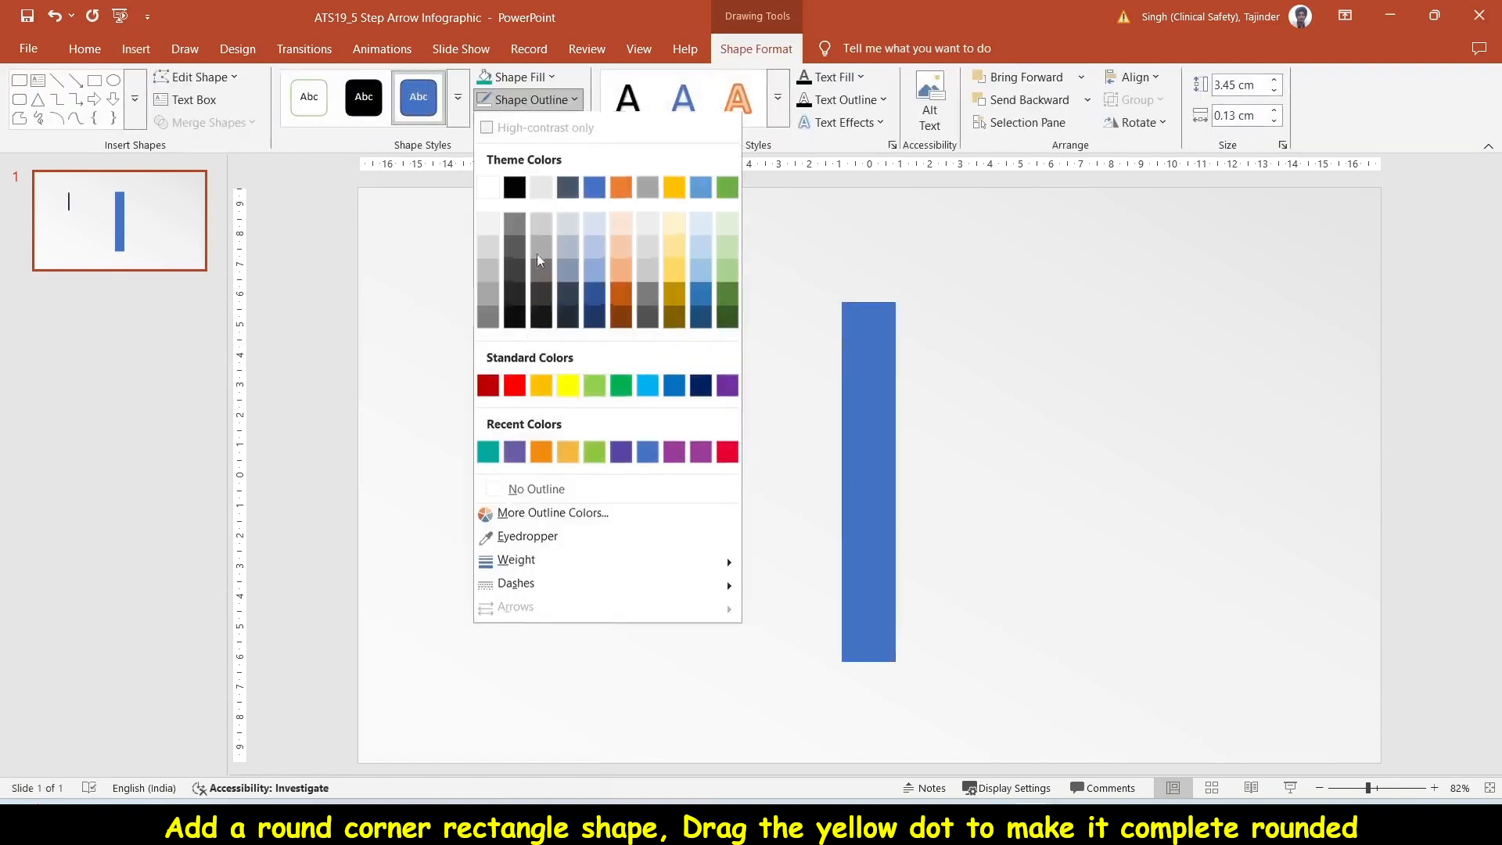
pyautogui.click(517, 491)
# - Enlarge the rounded rectangle to about 3.71 cm by 1.06 cm and make its ends completely round
pyautogui.click(520, 412)
pyautogui.click(562, 330)
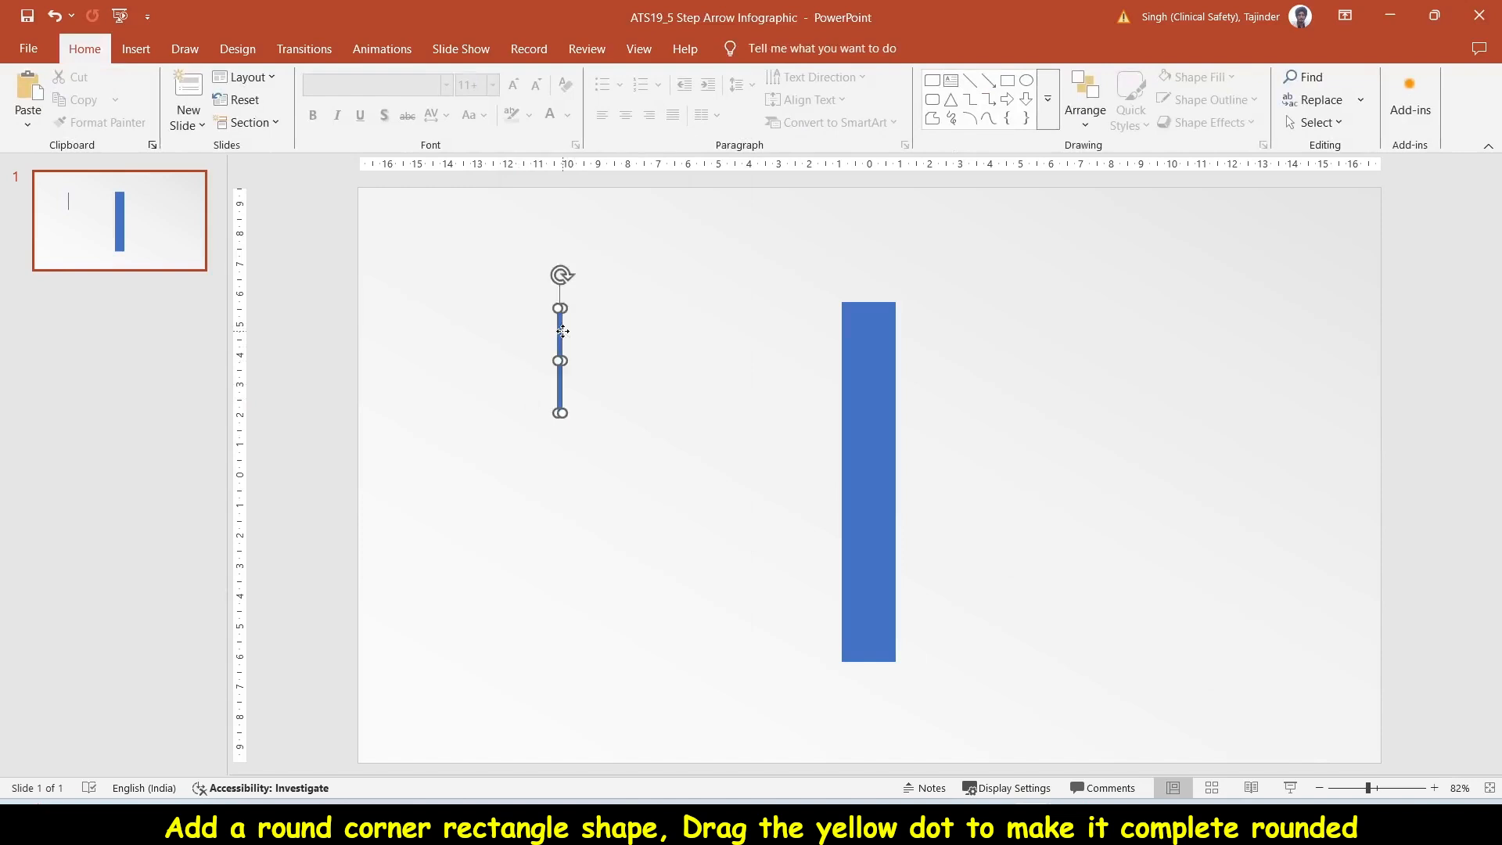
pyautogui.moveTo(560, 413); pyautogui.dragTo(591, 420)
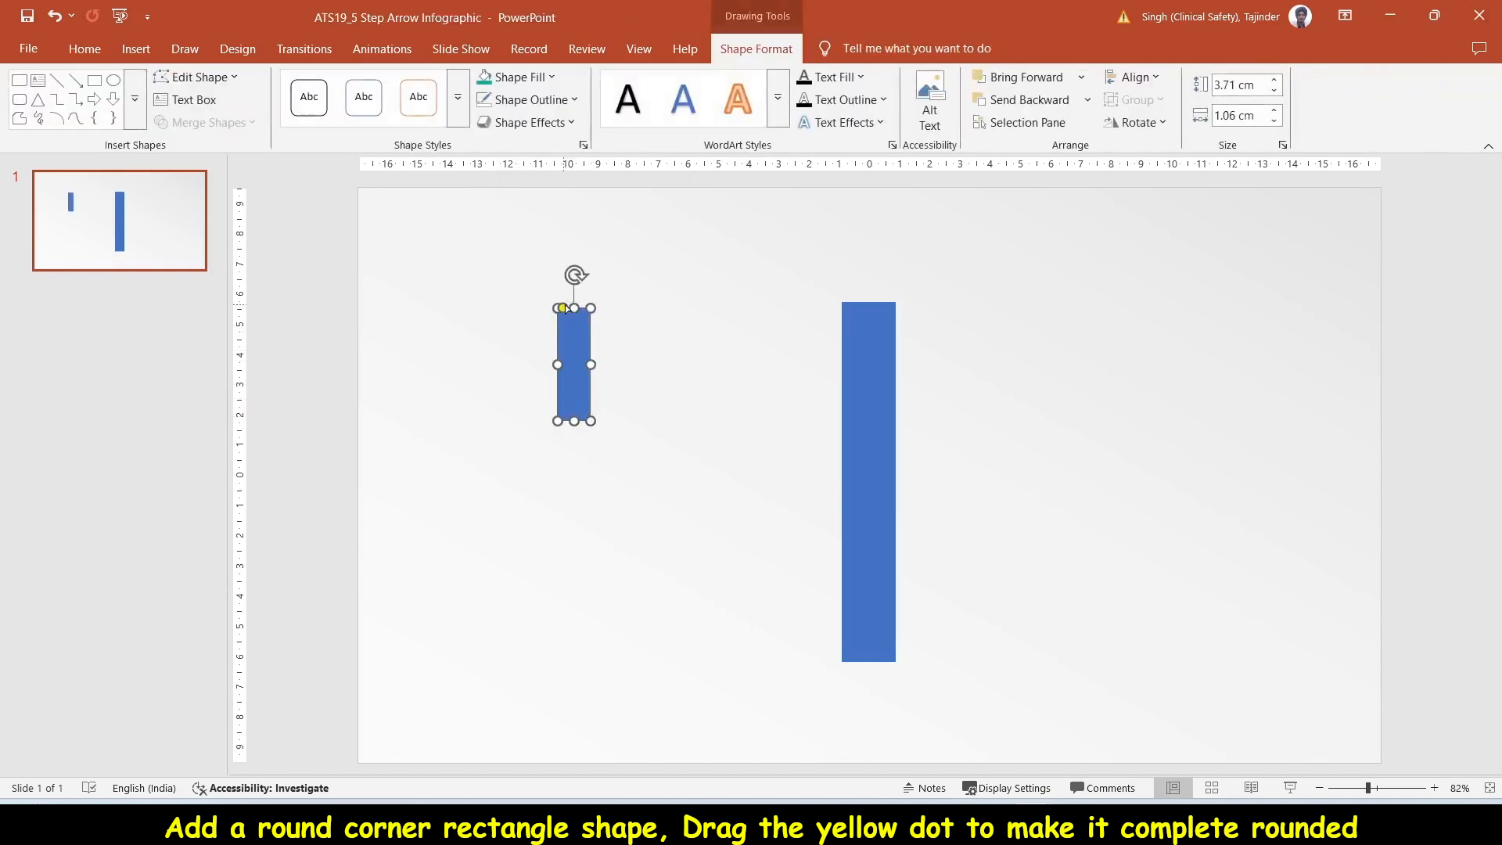
pyautogui.moveTo(563, 308); pyautogui.dragTo(564, 403)
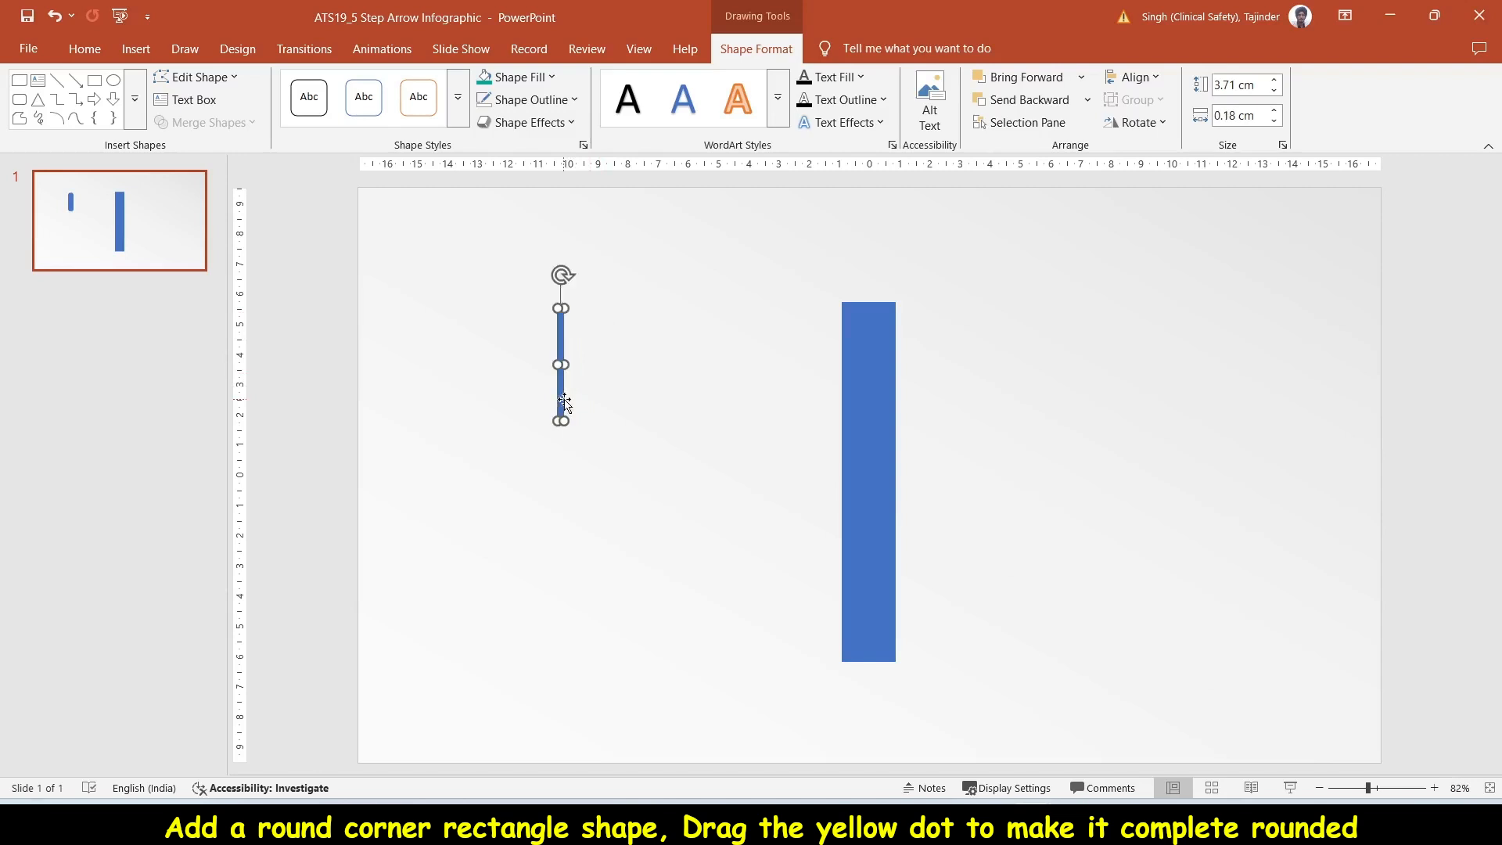
# - Set the rounded rectangle's height to 1.7 cm and its width to 0.2 cm
pyautogui.click(1274, 92)
pyautogui.click(1274, 91)
pyautogui.click(1274, 91)
pyautogui.click(1274, 110)
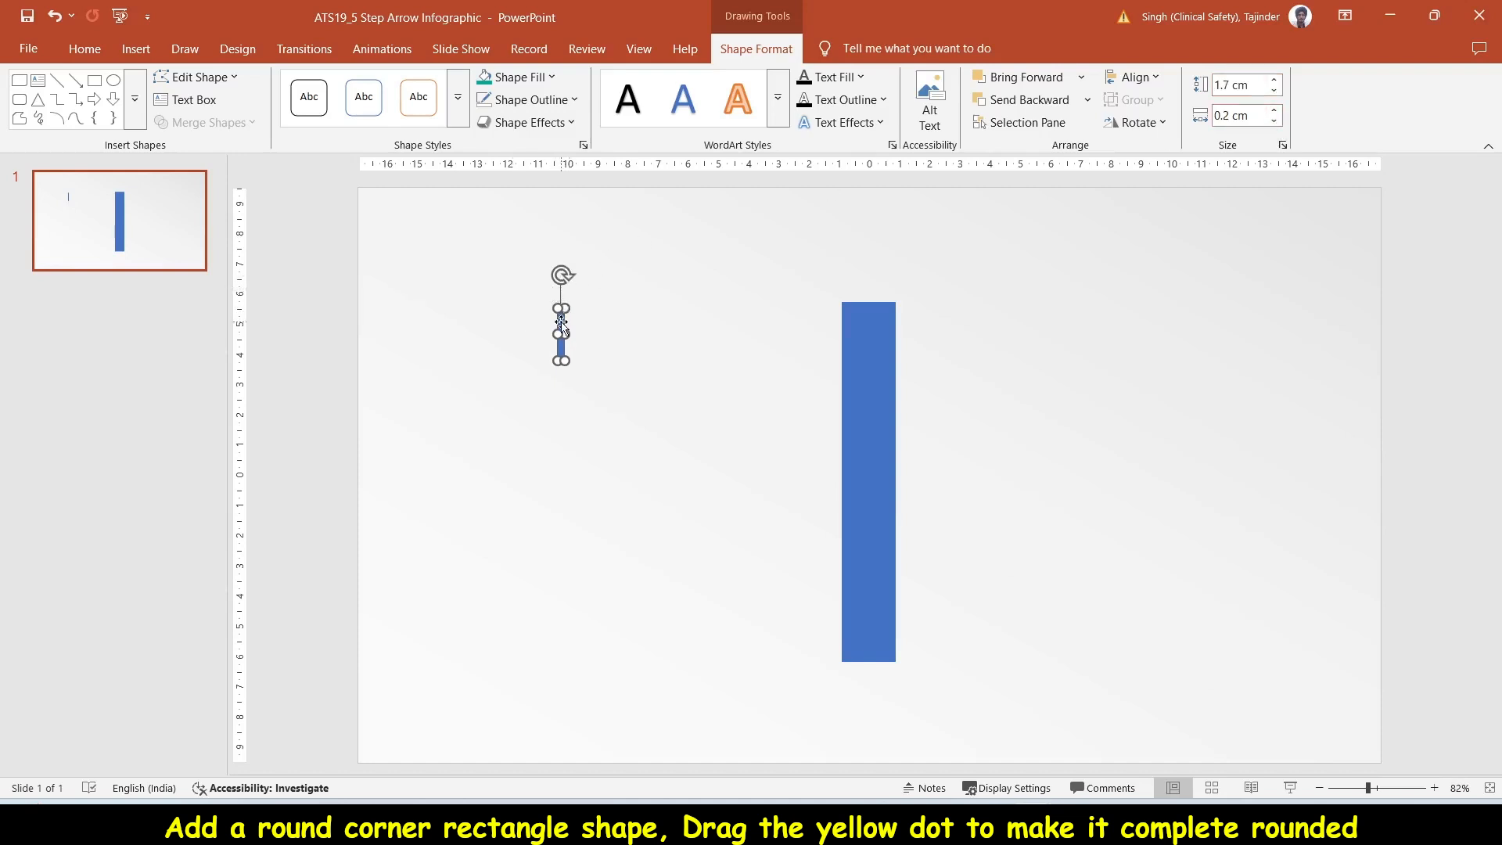
# - Move the small rounded bar beside the tall rectangle's upper-left corner and set its rotation to 45°
pyautogui.moveTo(560, 325); pyautogui.dragTo(831, 274)
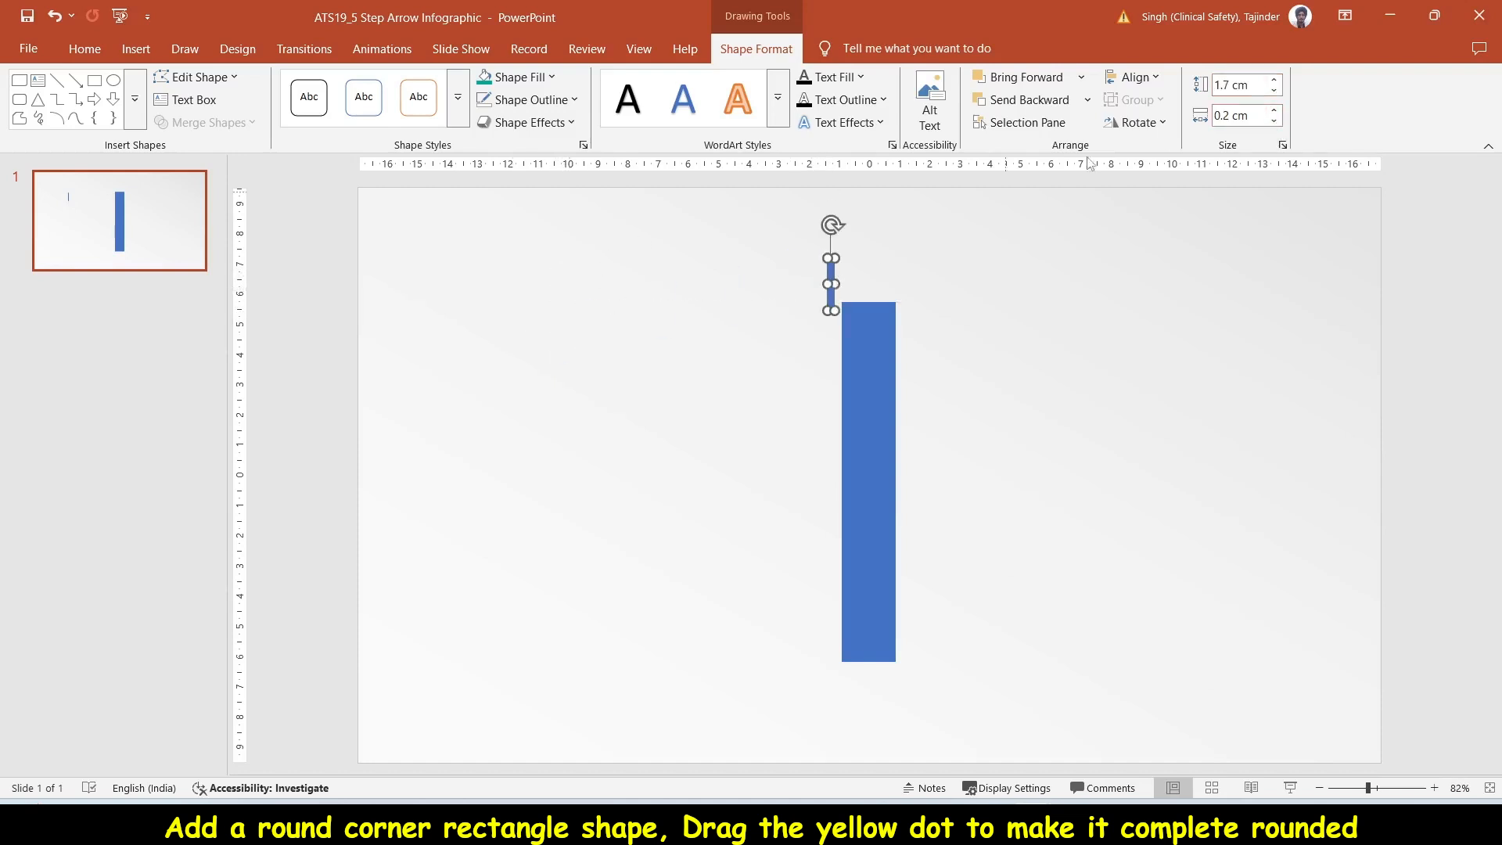
pyautogui.click(1158, 124)
pyautogui.click(1189, 235)
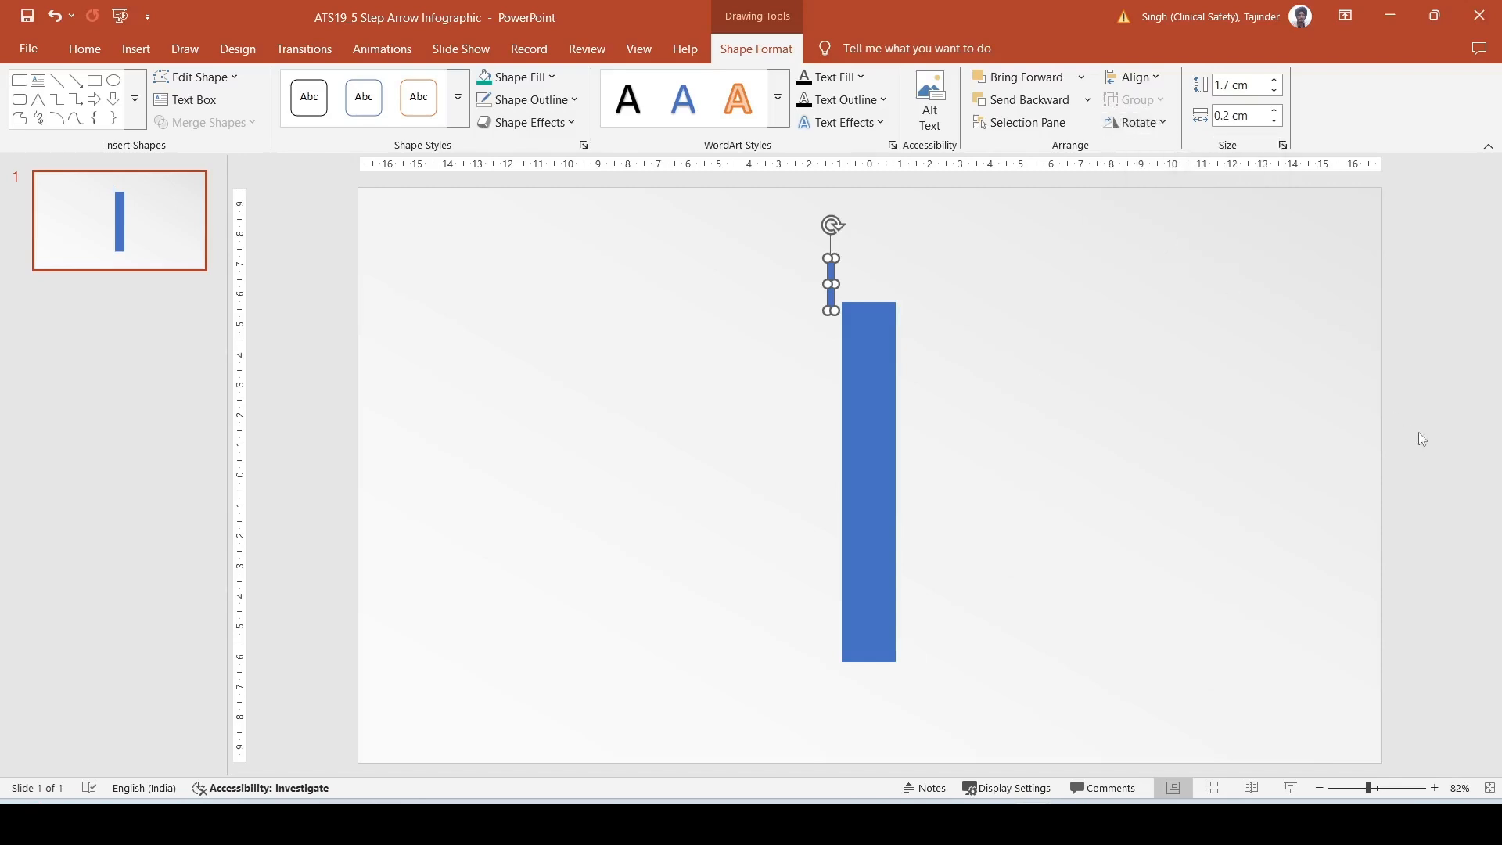
pyautogui.click(1420, 377)
pyautogui.doubleClick(1420, 377)
pyautogui.write('45')
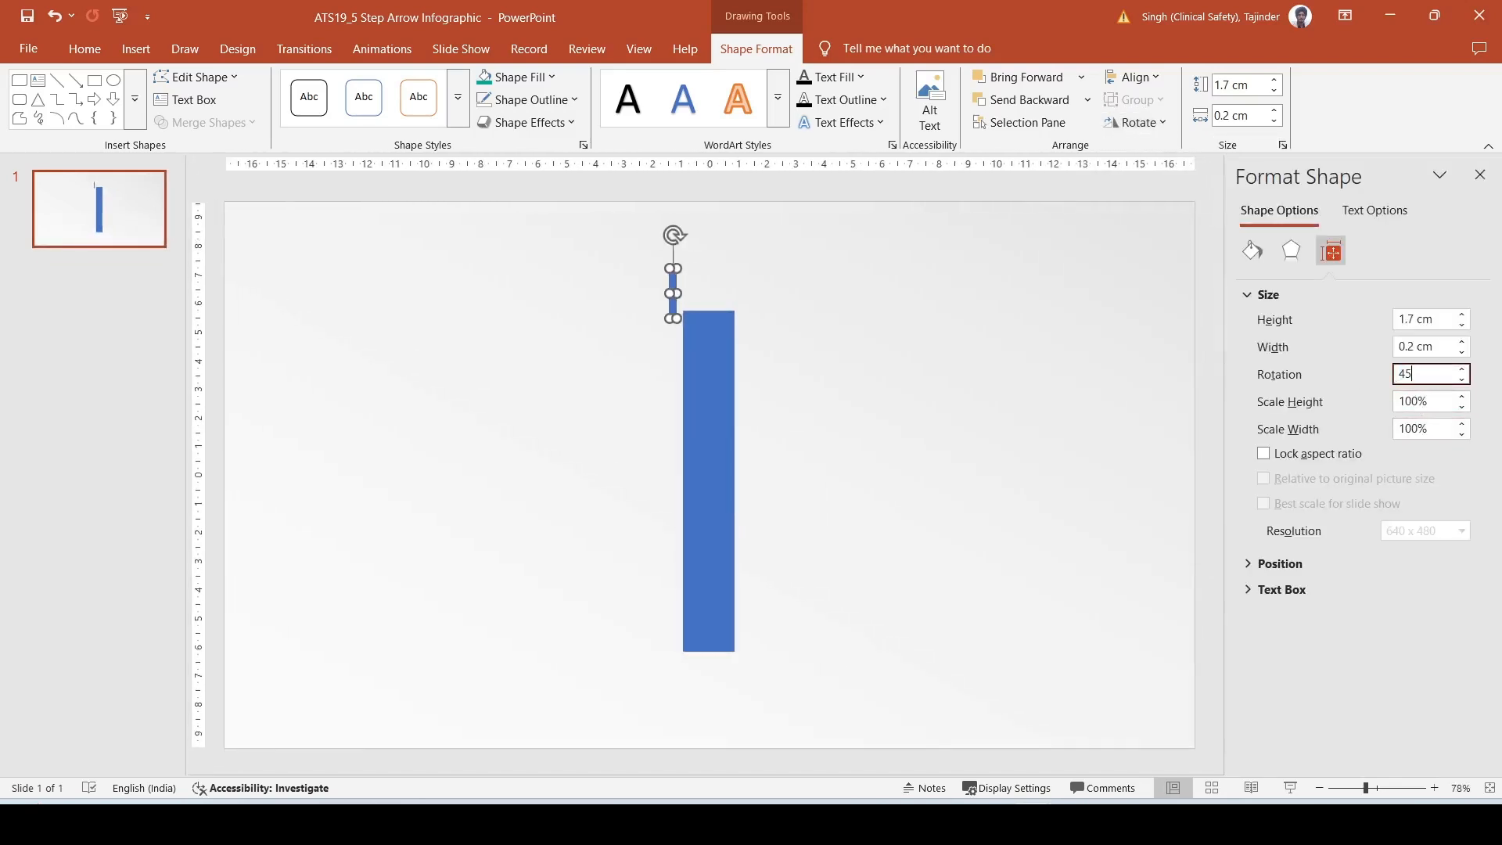
pyautogui.press('Return')
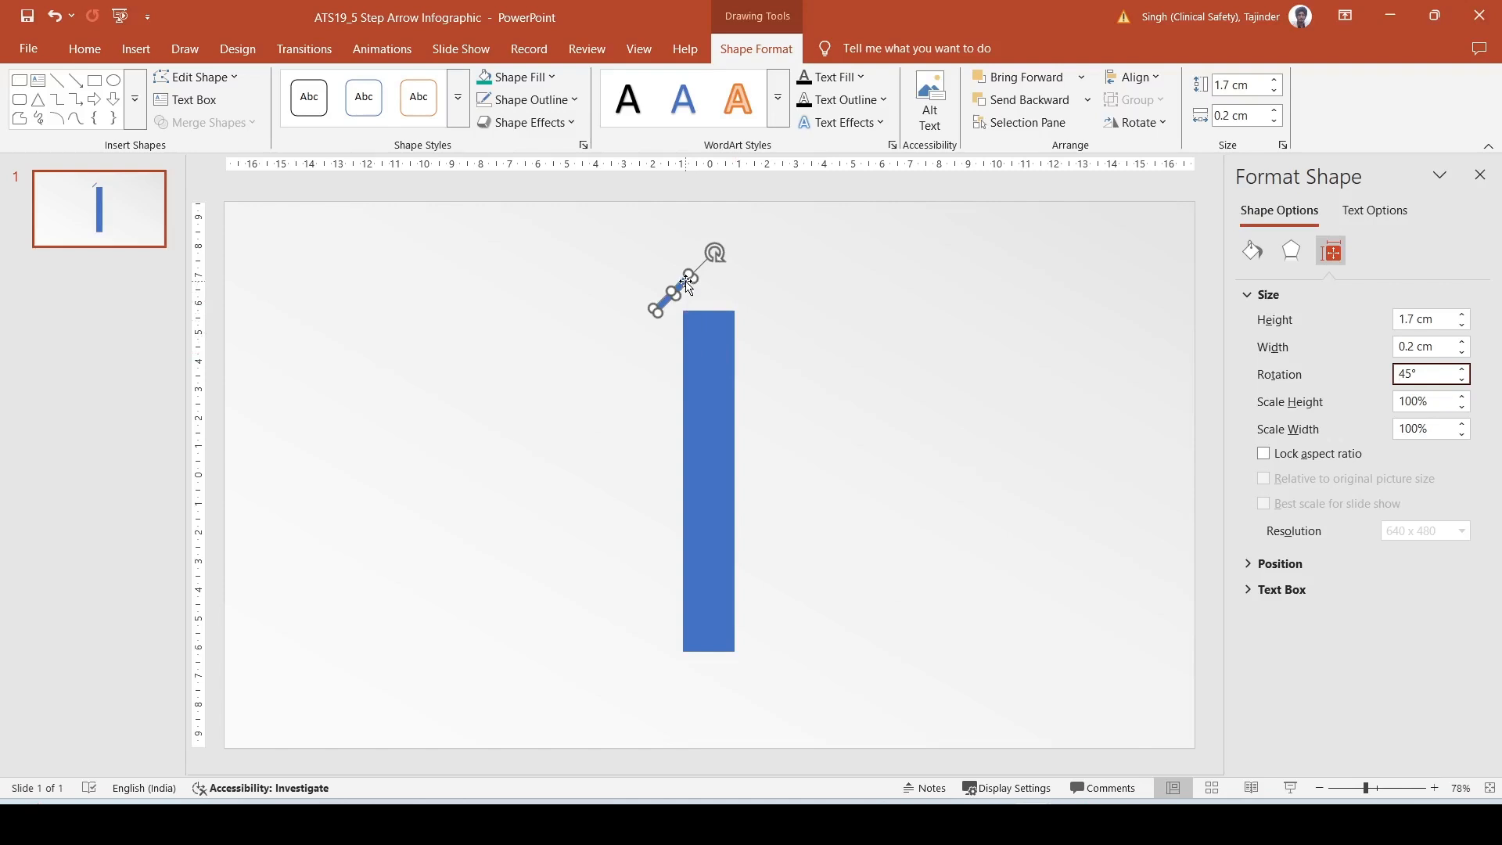
# - Position the tilted bar over the tall rectangle's upper-left corner as the left side of an arrowhead
pyautogui.moveTo(687, 286); pyautogui.dragTo(704, 286)
pyautogui.click(1479, 175)
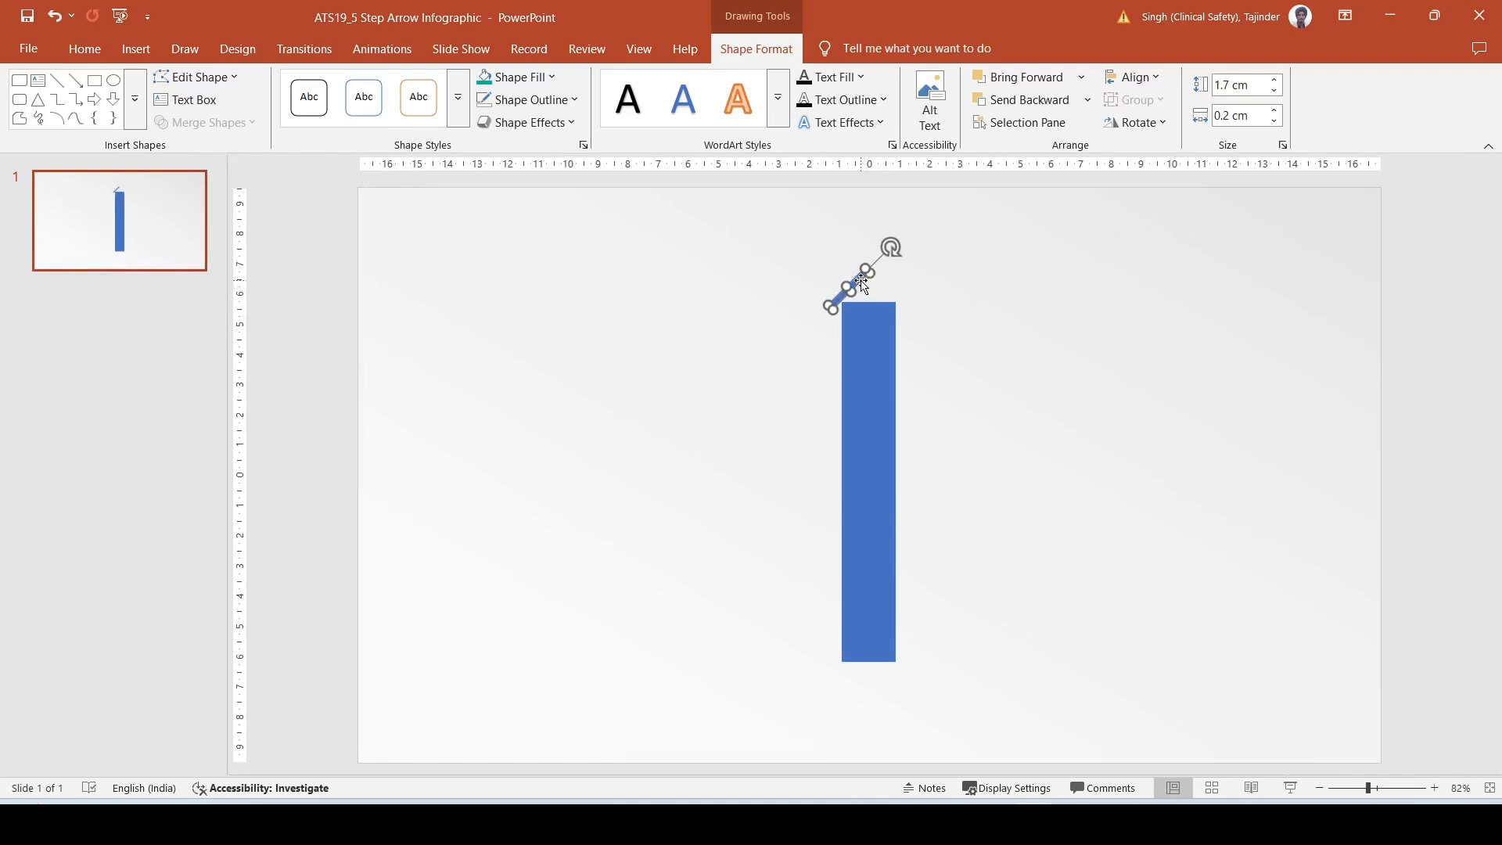
pyautogui.moveTo(864, 285); pyautogui.dragTo(862, 284)
pyautogui.moveTo(864, 285); pyautogui.dragTo(865, 285)
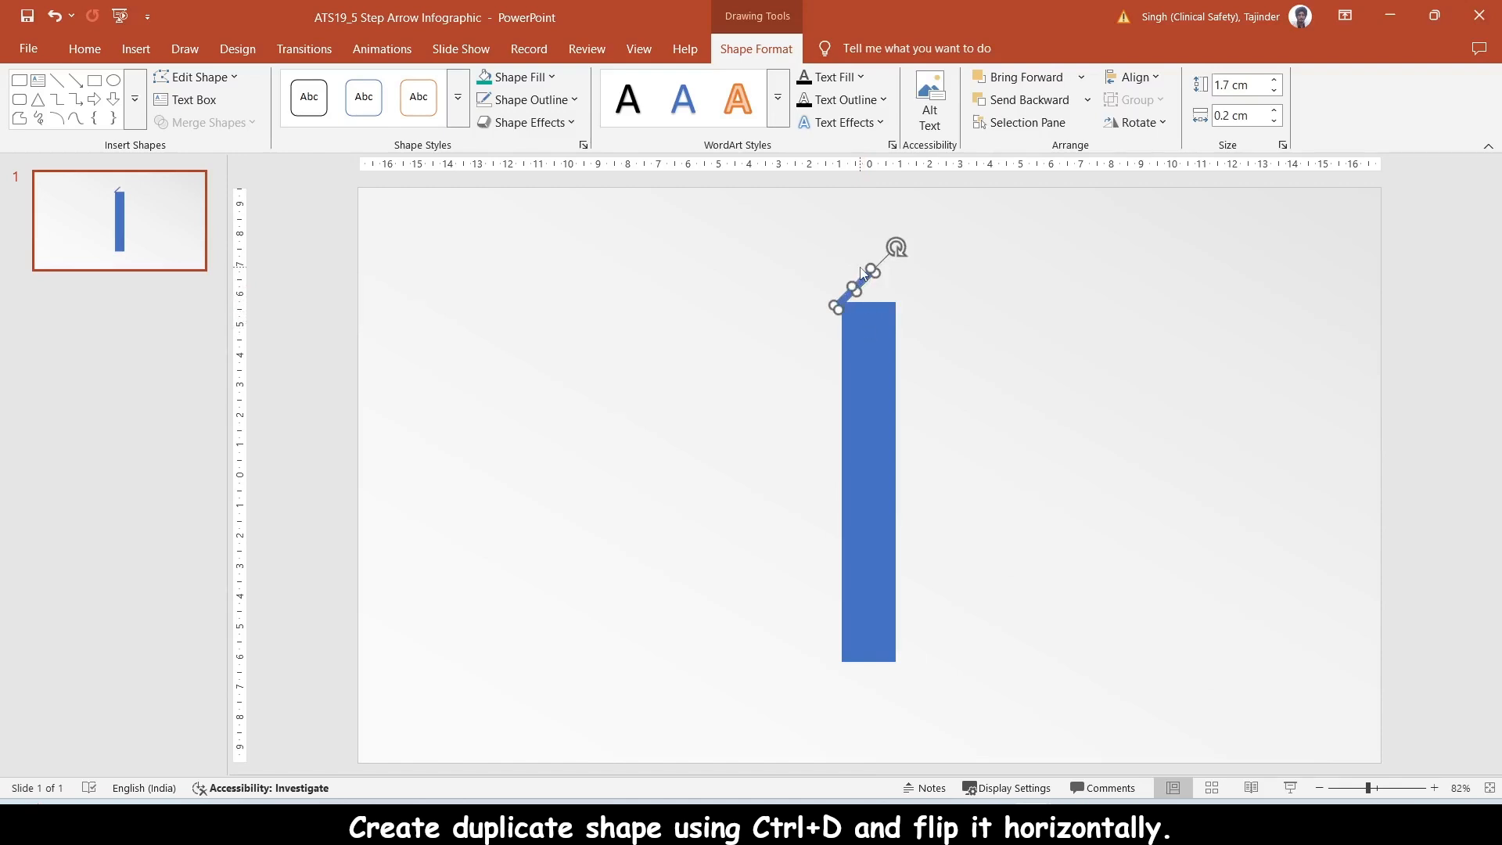
# - Place a horizontally flipped duplicate of the tilted bar opposite it to form the arrowhead's right side
pyautogui.hotkey('ctrl', 'd')
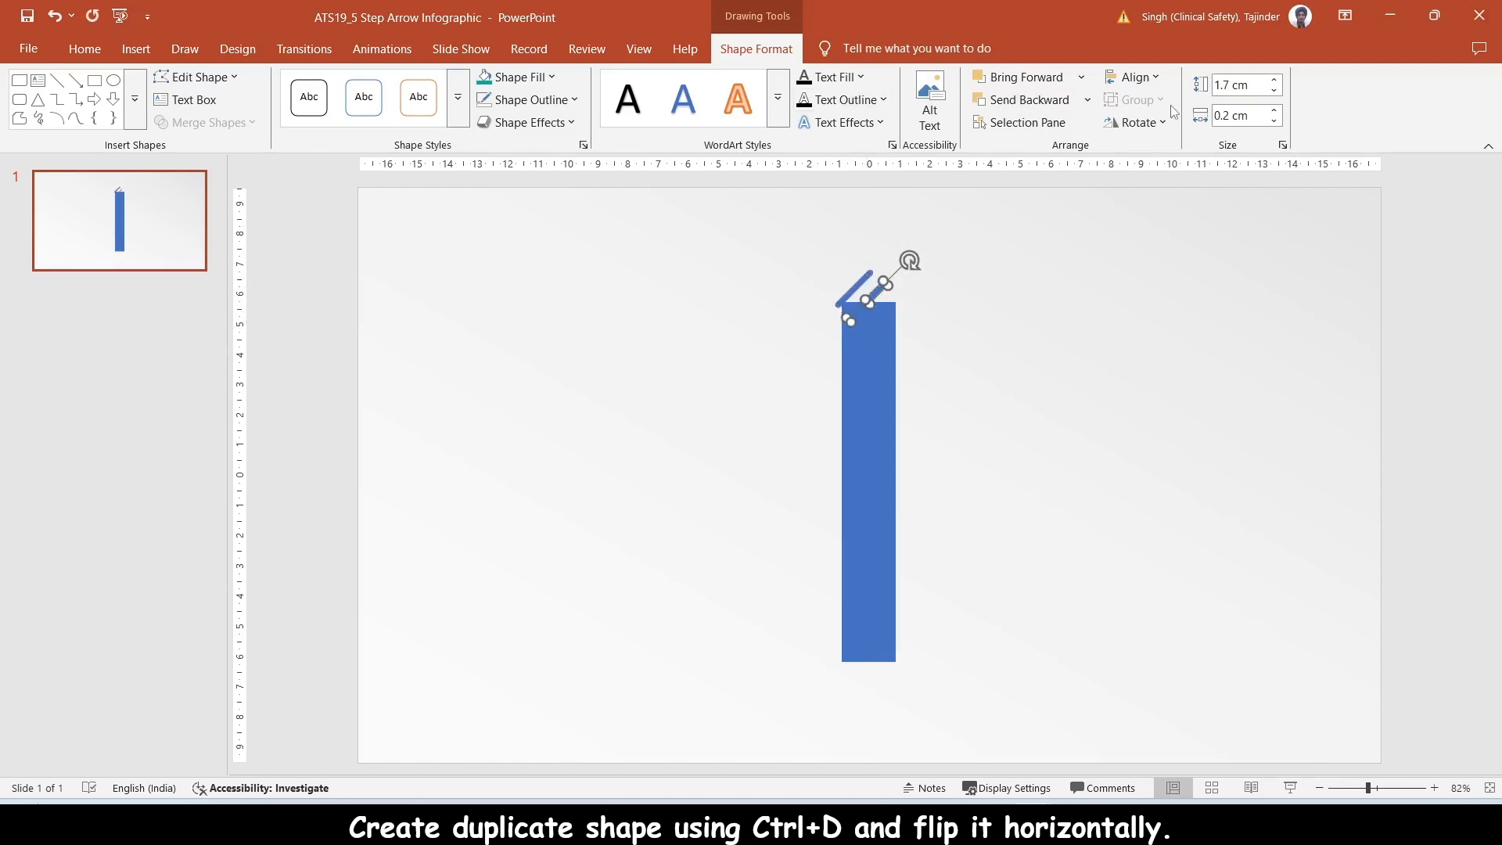
pyautogui.click(1136, 123)
pyautogui.click(1165, 213)
pyautogui.moveTo(863, 295); pyautogui.dragTo(879, 284)
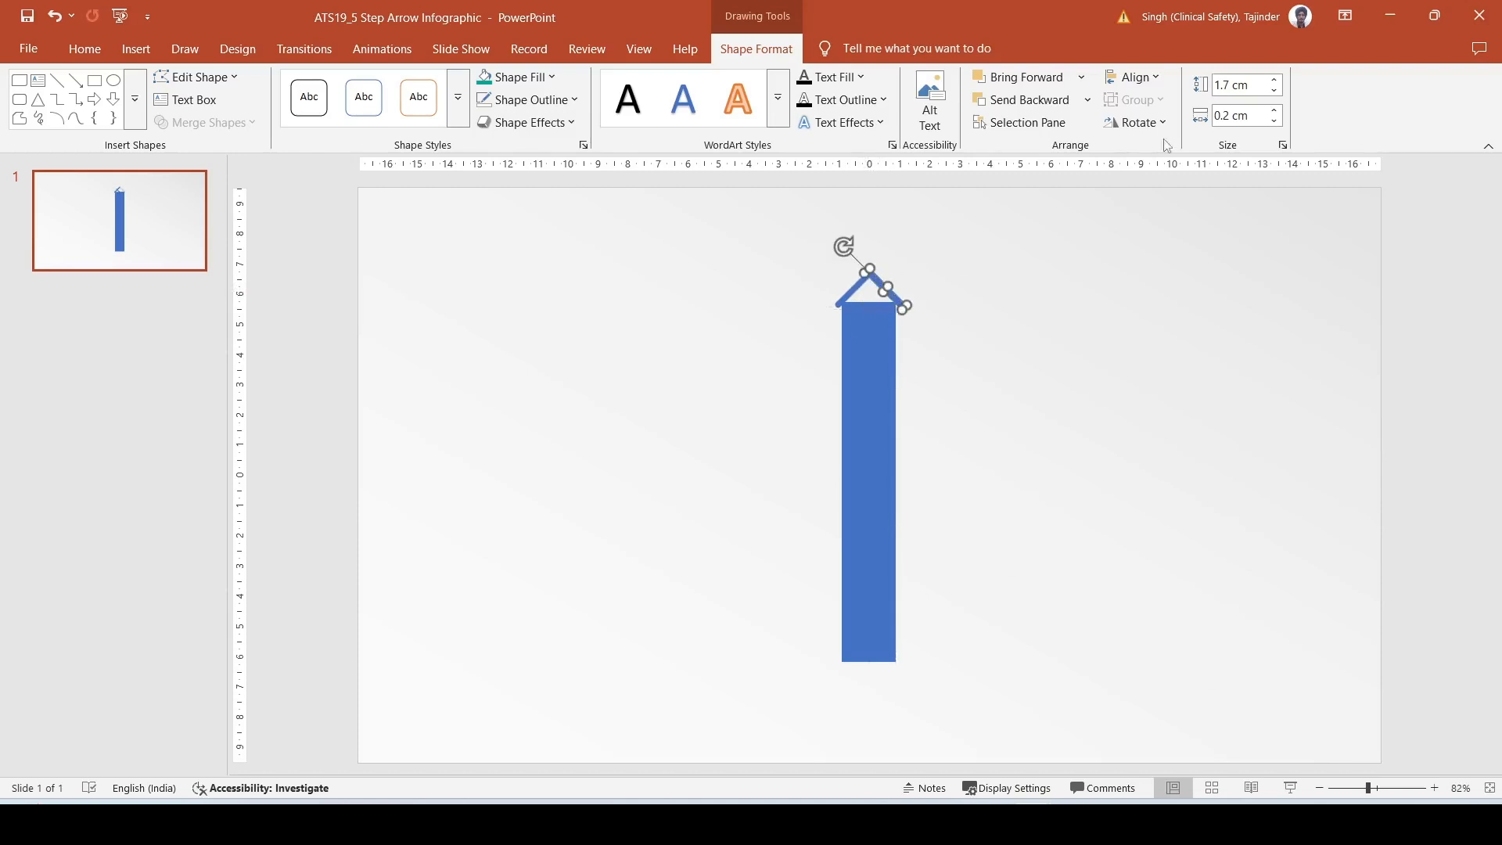
# - Set the height of both tilted arrowhead bars to 1.8 cm
pyautogui.click(1274, 80)
pyautogui.click(834, 304)
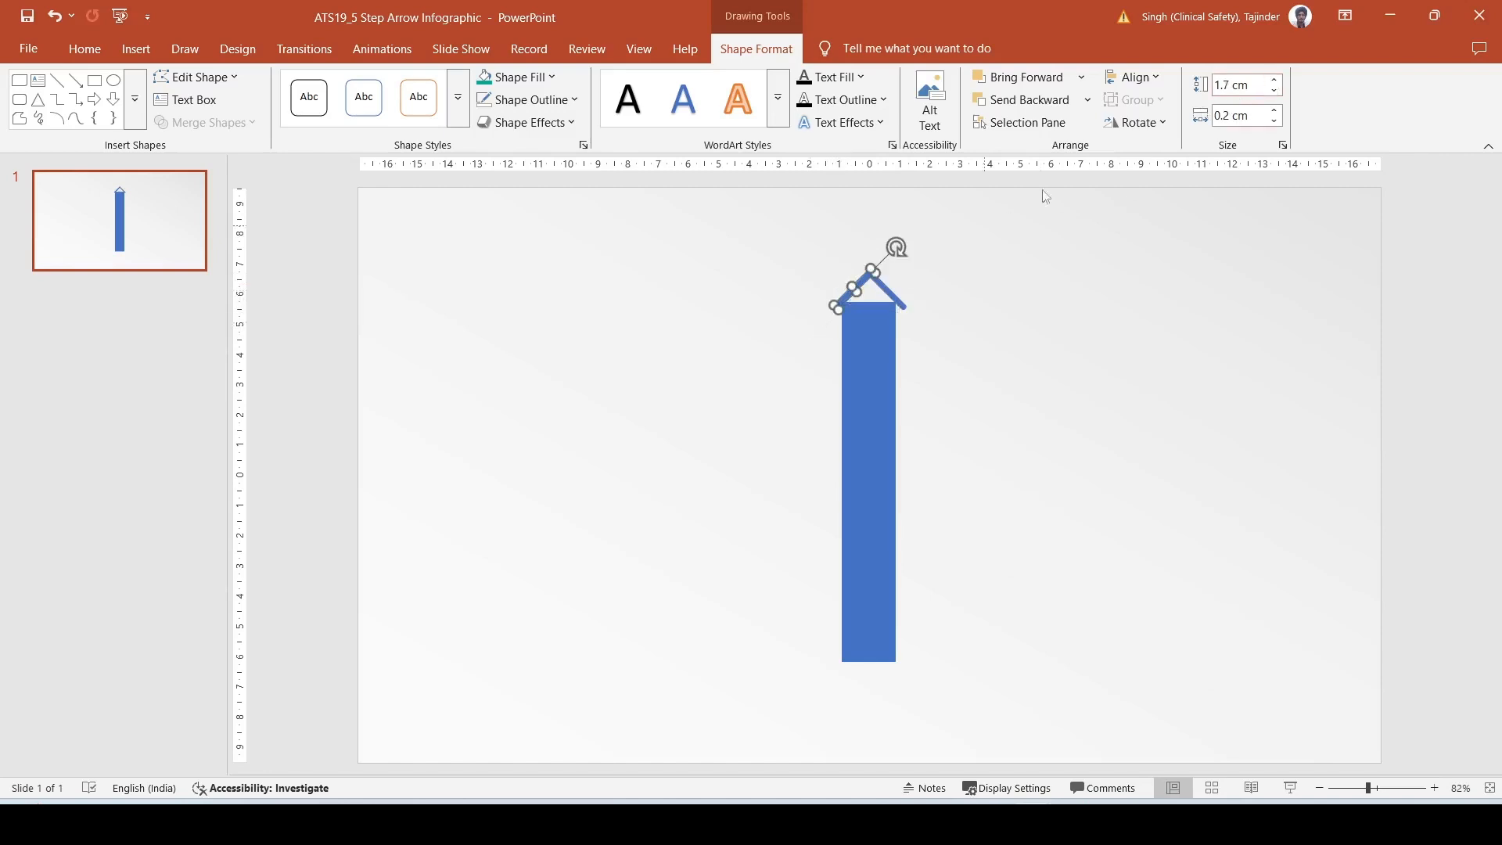
pyautogui.click(889, 289)
# - Fine-tune the positions of the two tilted bars so their upper ends overlap neatly at the arrow's tip
pyautogui.click(1393, 791)
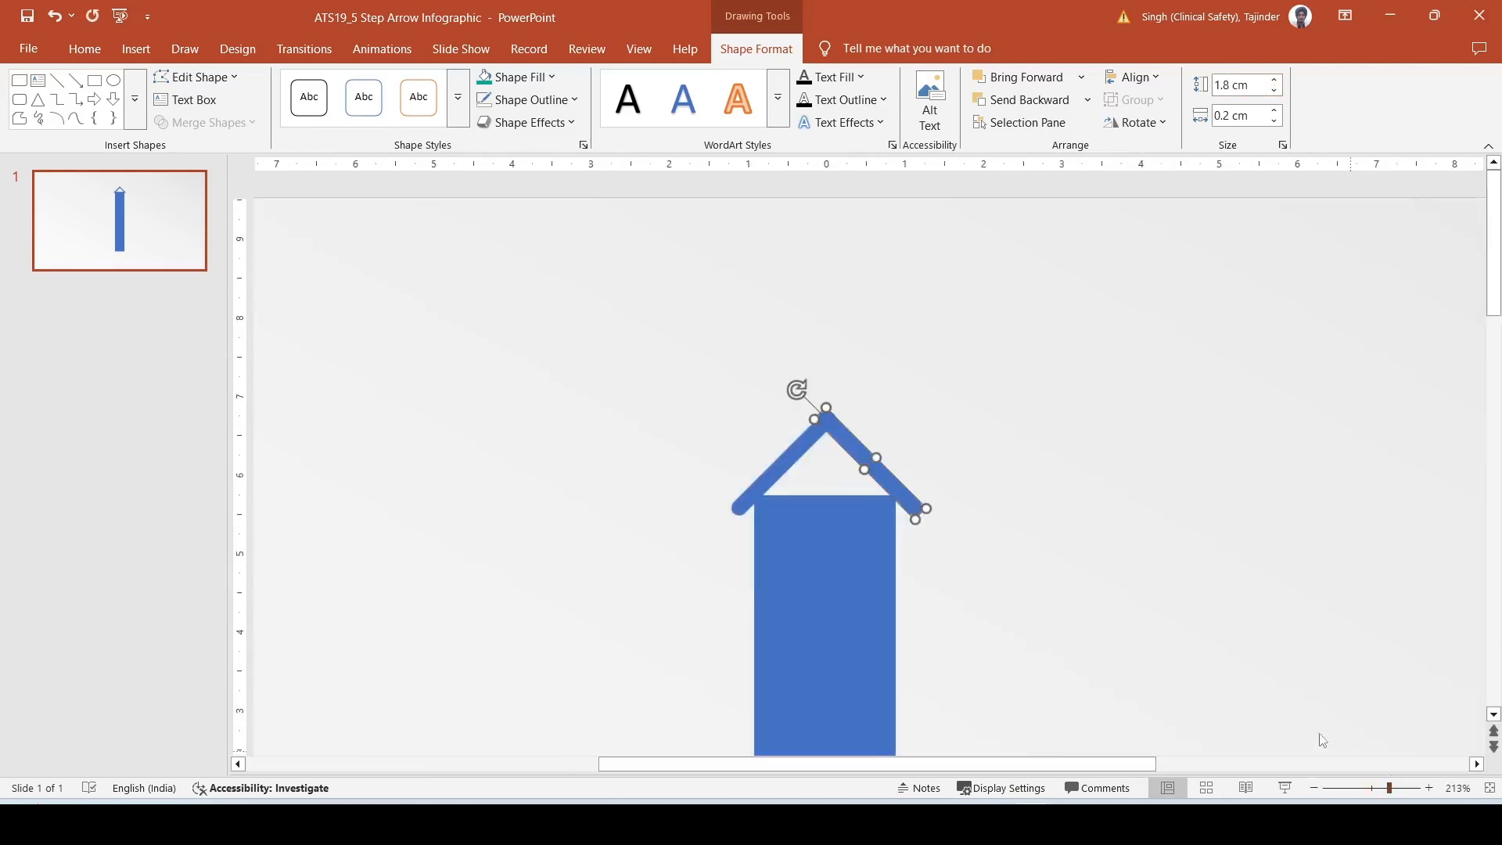
pyautogui.click(962, 442)
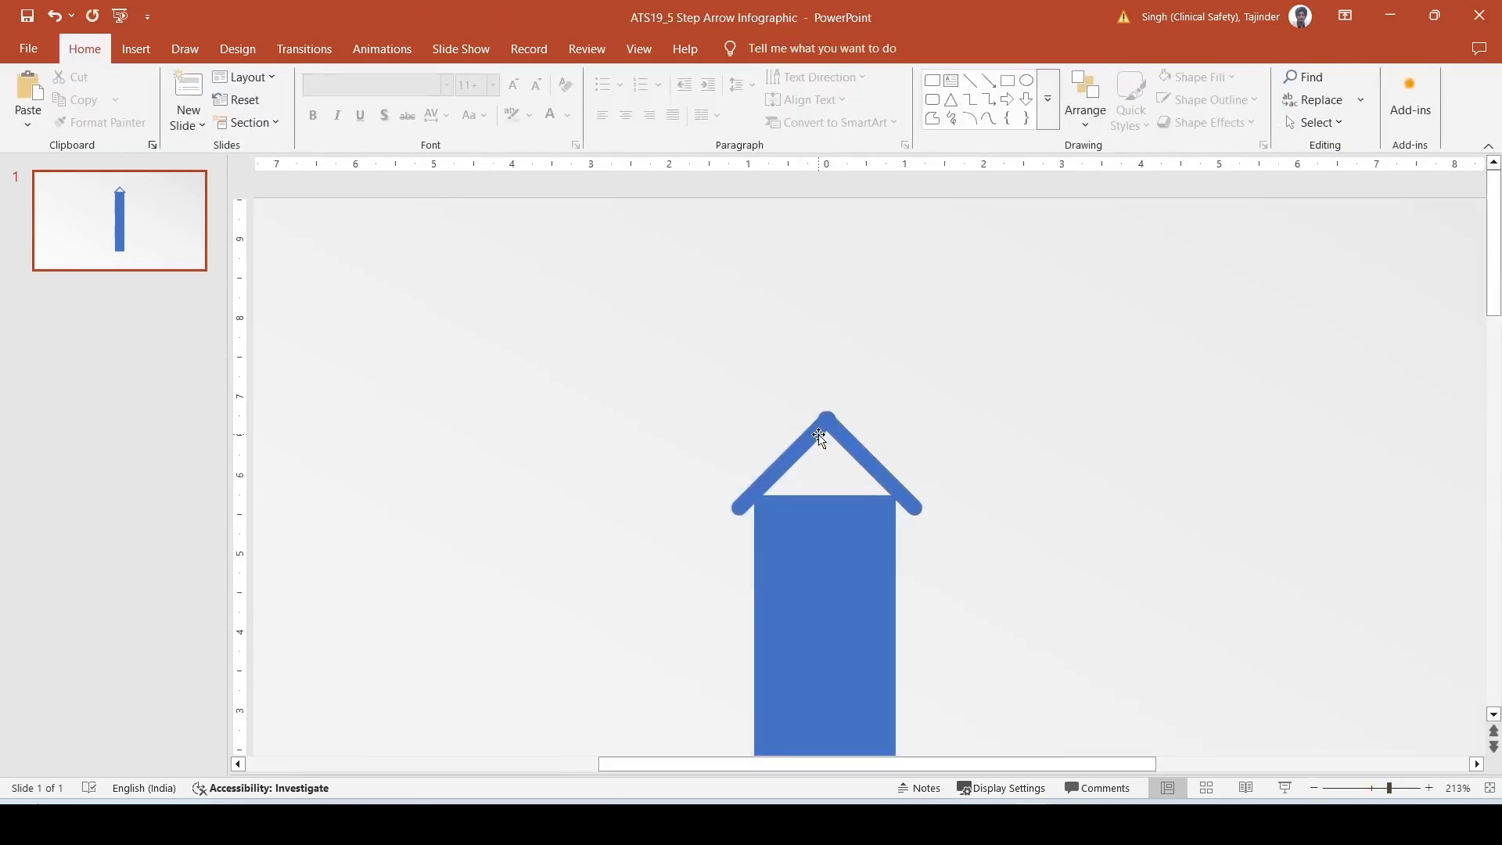
pyautogui.click(818, 436)
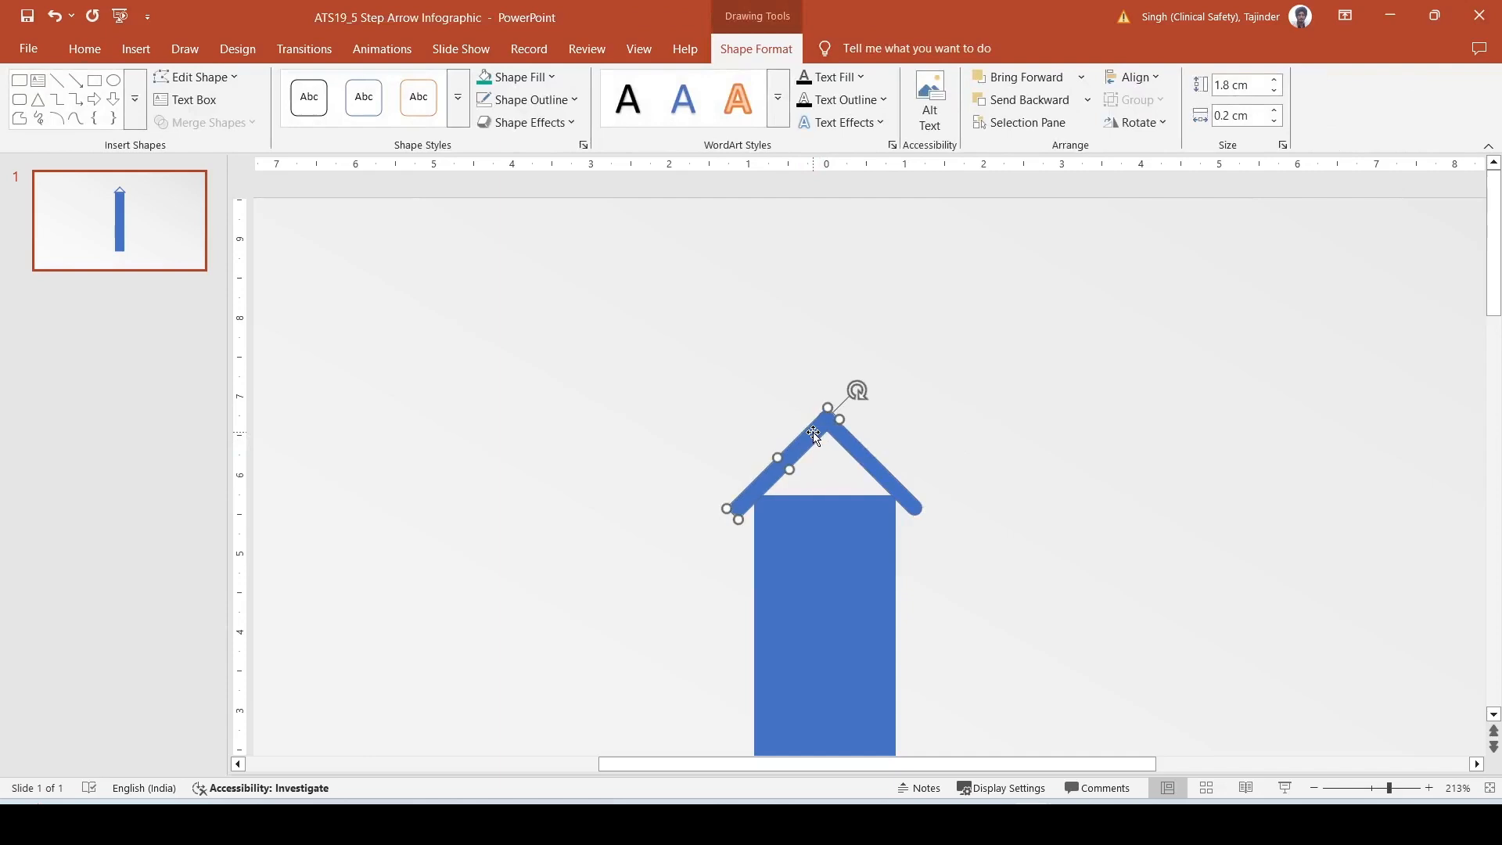
pyautogui.press('Escape')
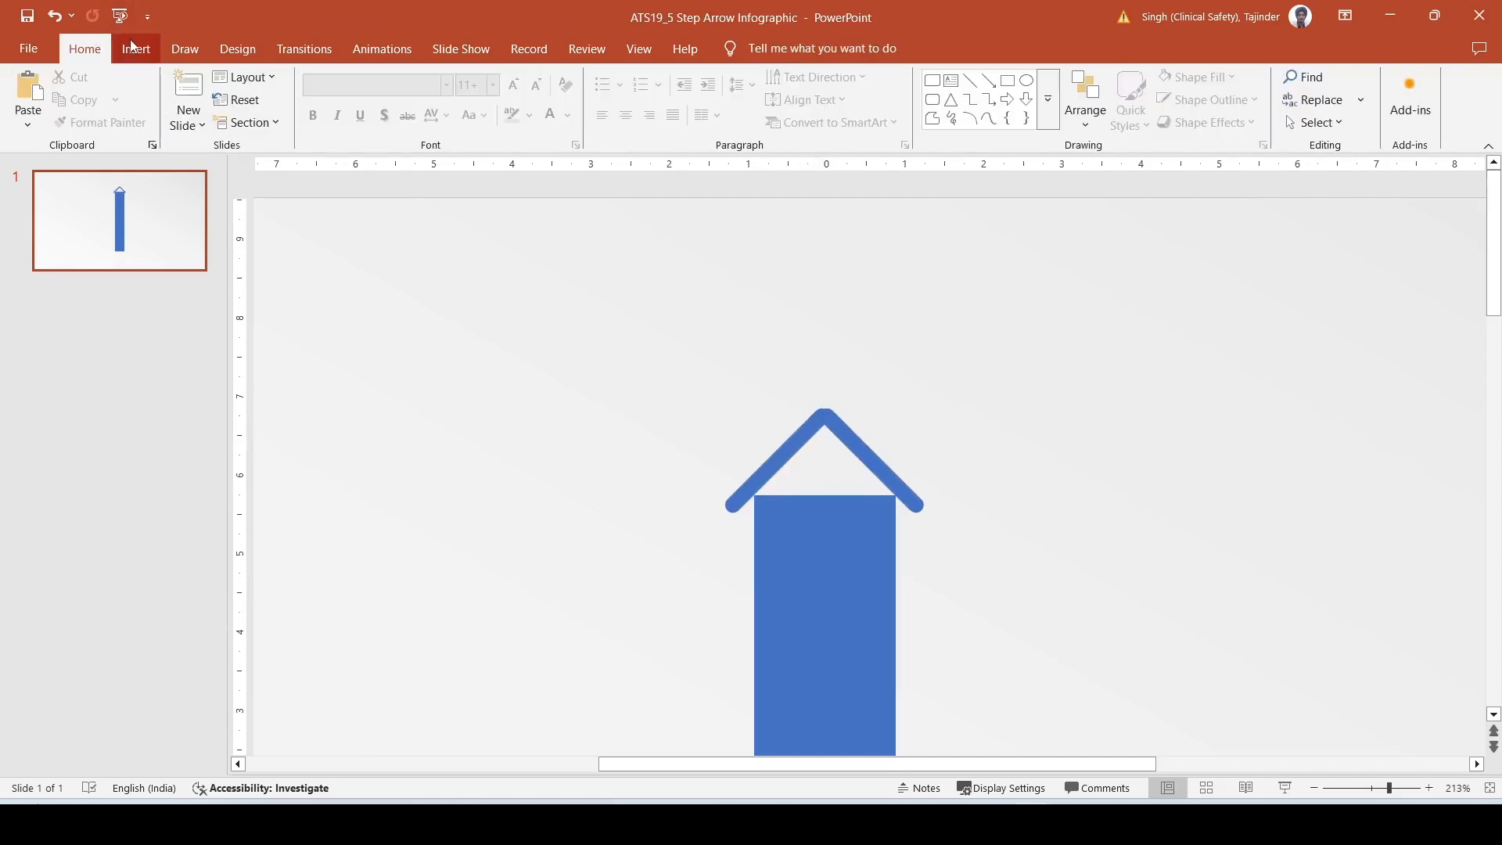
# - Fill the gap under the arrow's tip with an isosceles triangle about 1.03 cm high and 1.79 cm wide
pyautogui.click(135, 48)
pyautogui.click(309, 100)
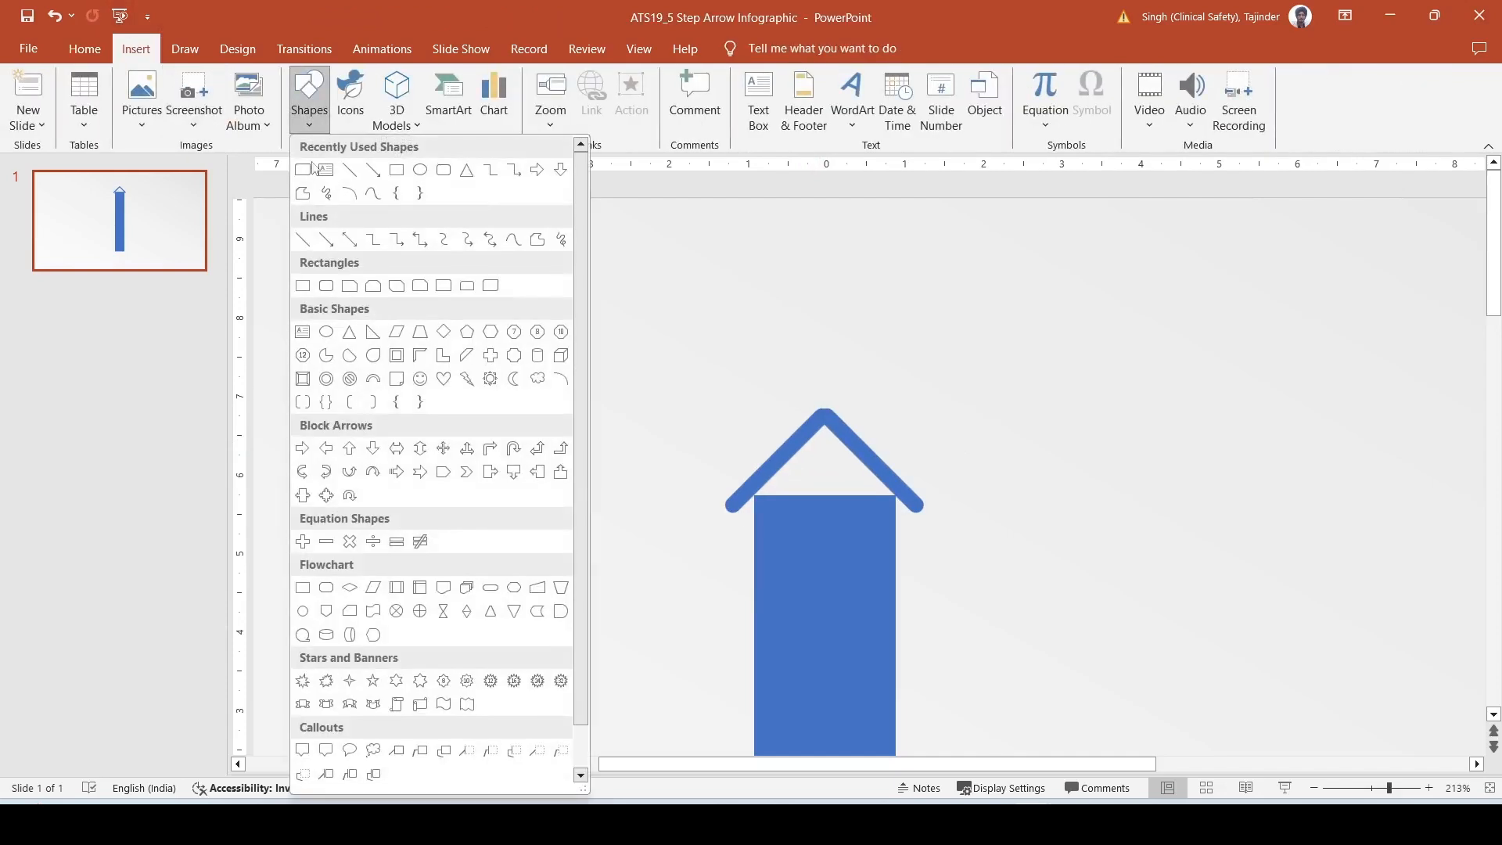
pyautogui.click(349, 332)
pyautogui.moveTo(756, 407); pyautogui.dragTo(896, 496)
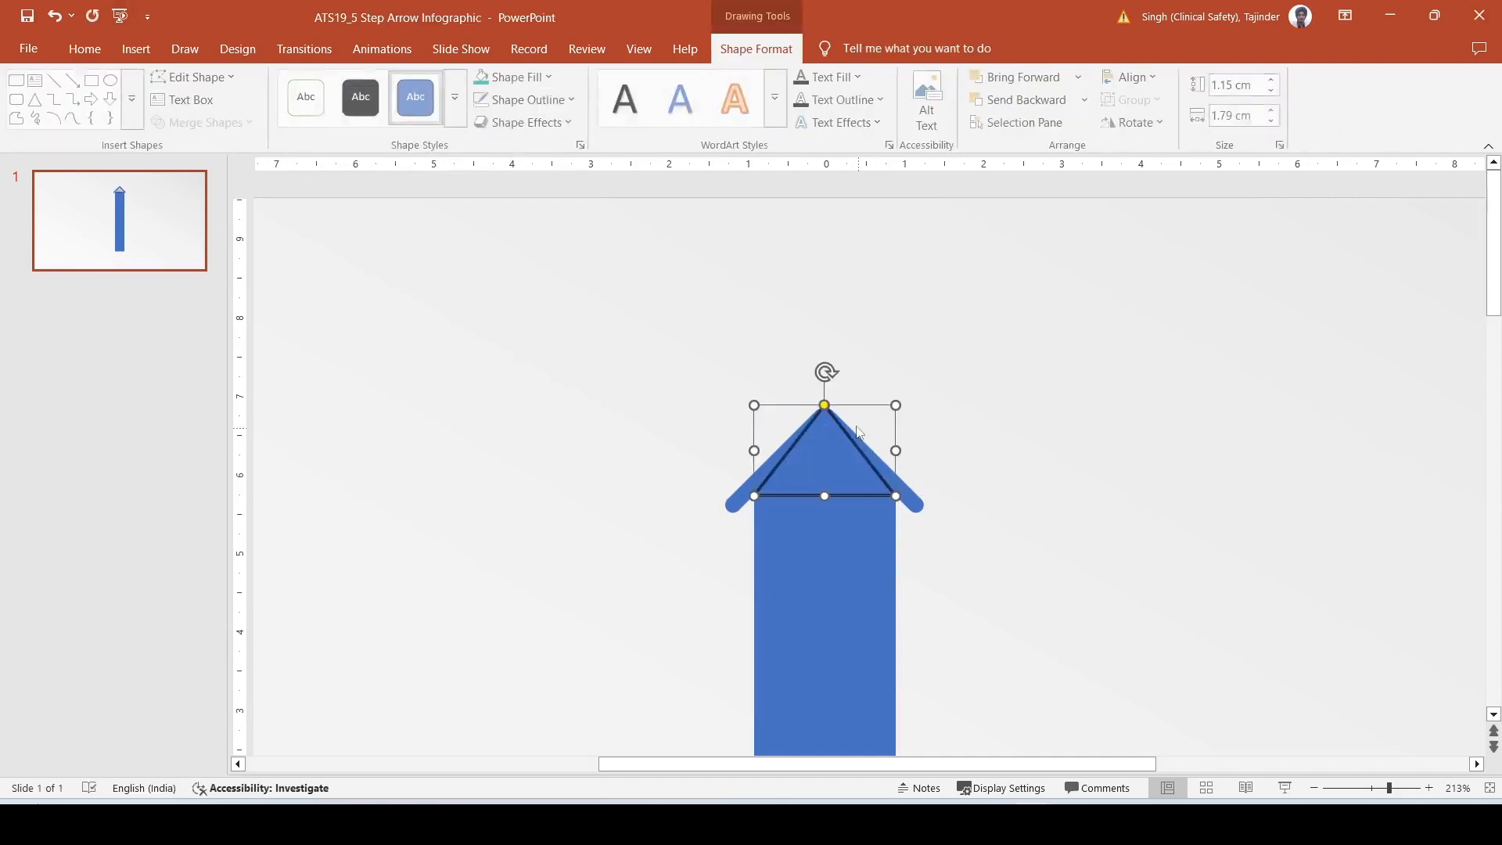
pyautogui.moveTo(825, 414); pyautogui.dragTo(890, 413)
# - Remove the outline from the triangle inside the arrowhead
pyautogui.click(528, 100)
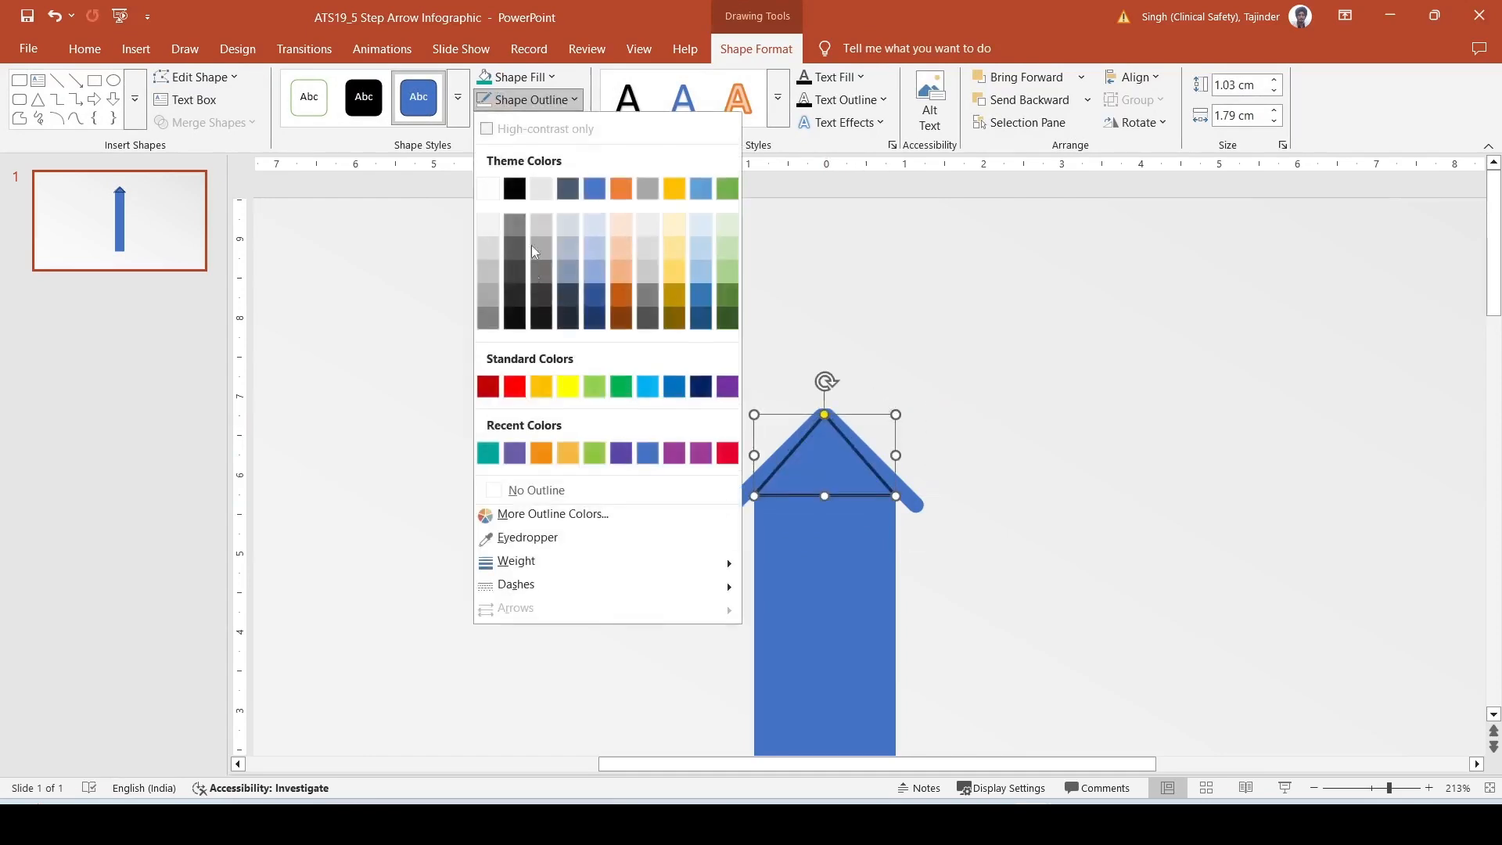
pyautogui.click(536, 488)
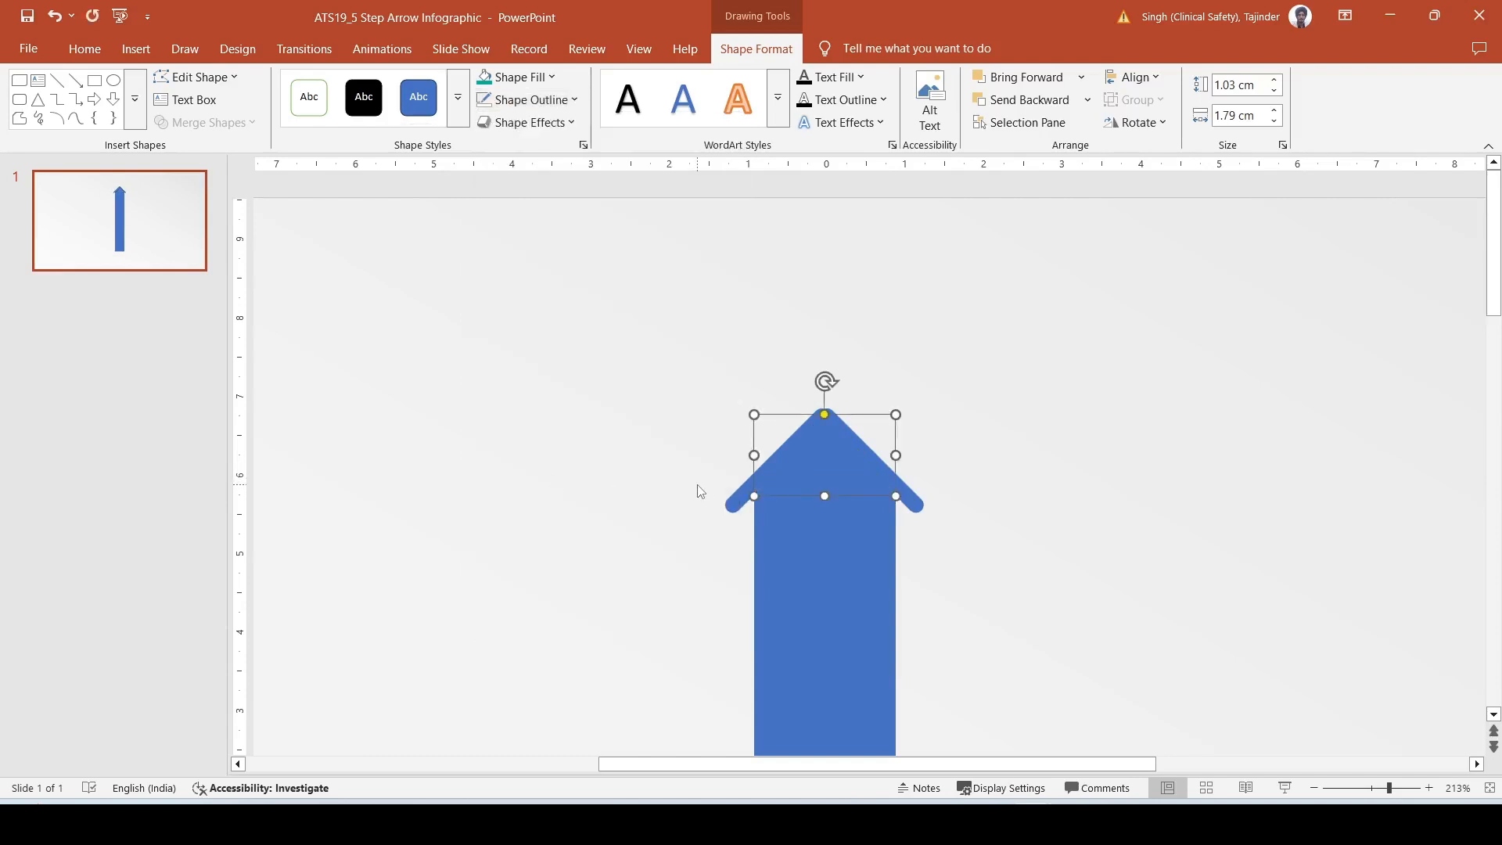
pyautogui.click(1009, 344)
# - Merge the rectangle, both tilted bars and the triangle into a single arrow shape with Union
pyautogui.click(1359, 789)
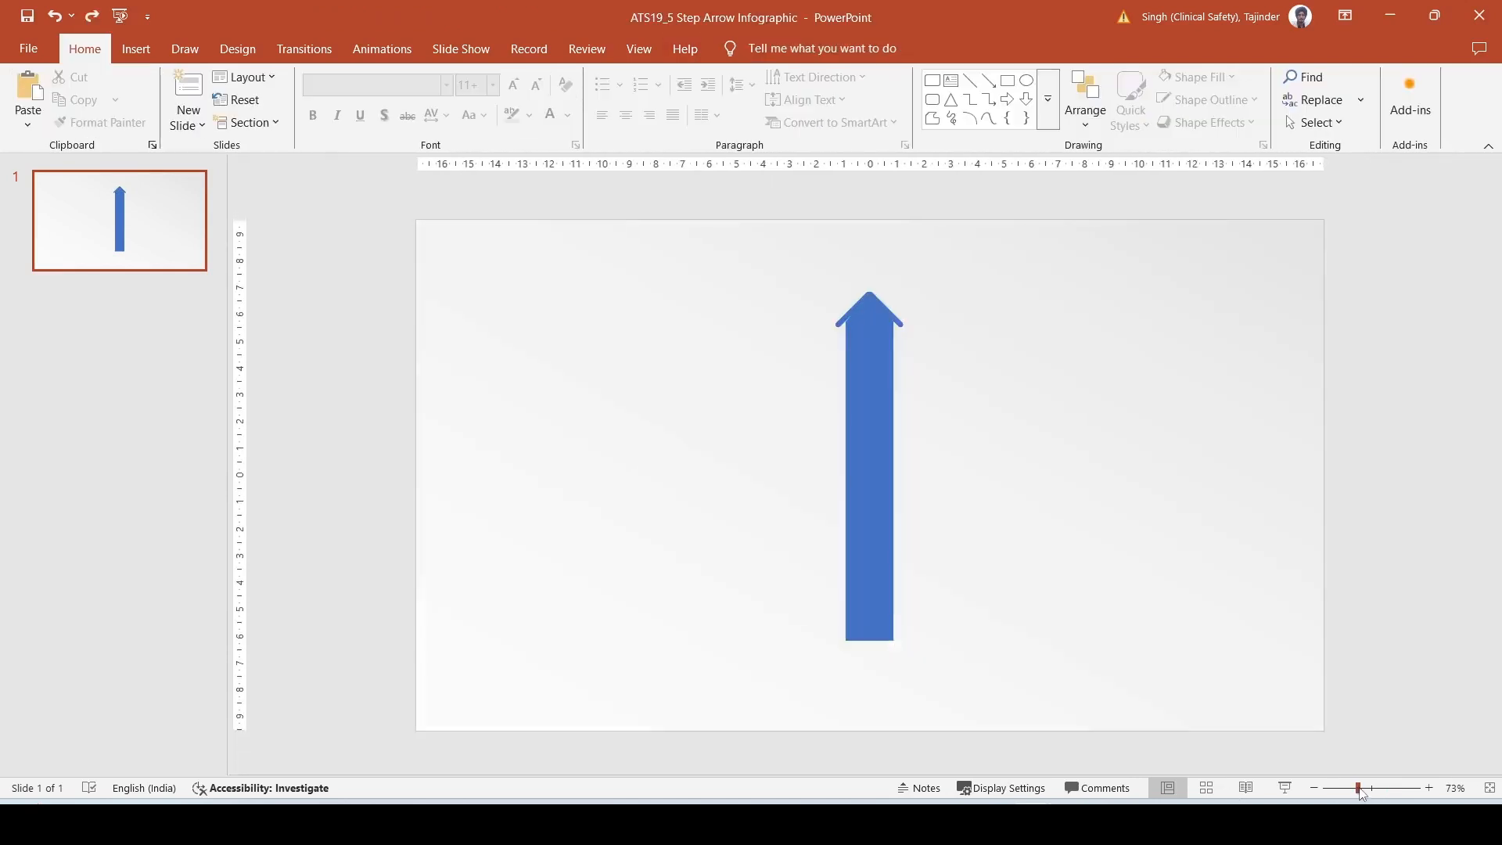
pyautogui.click(1429, 788)
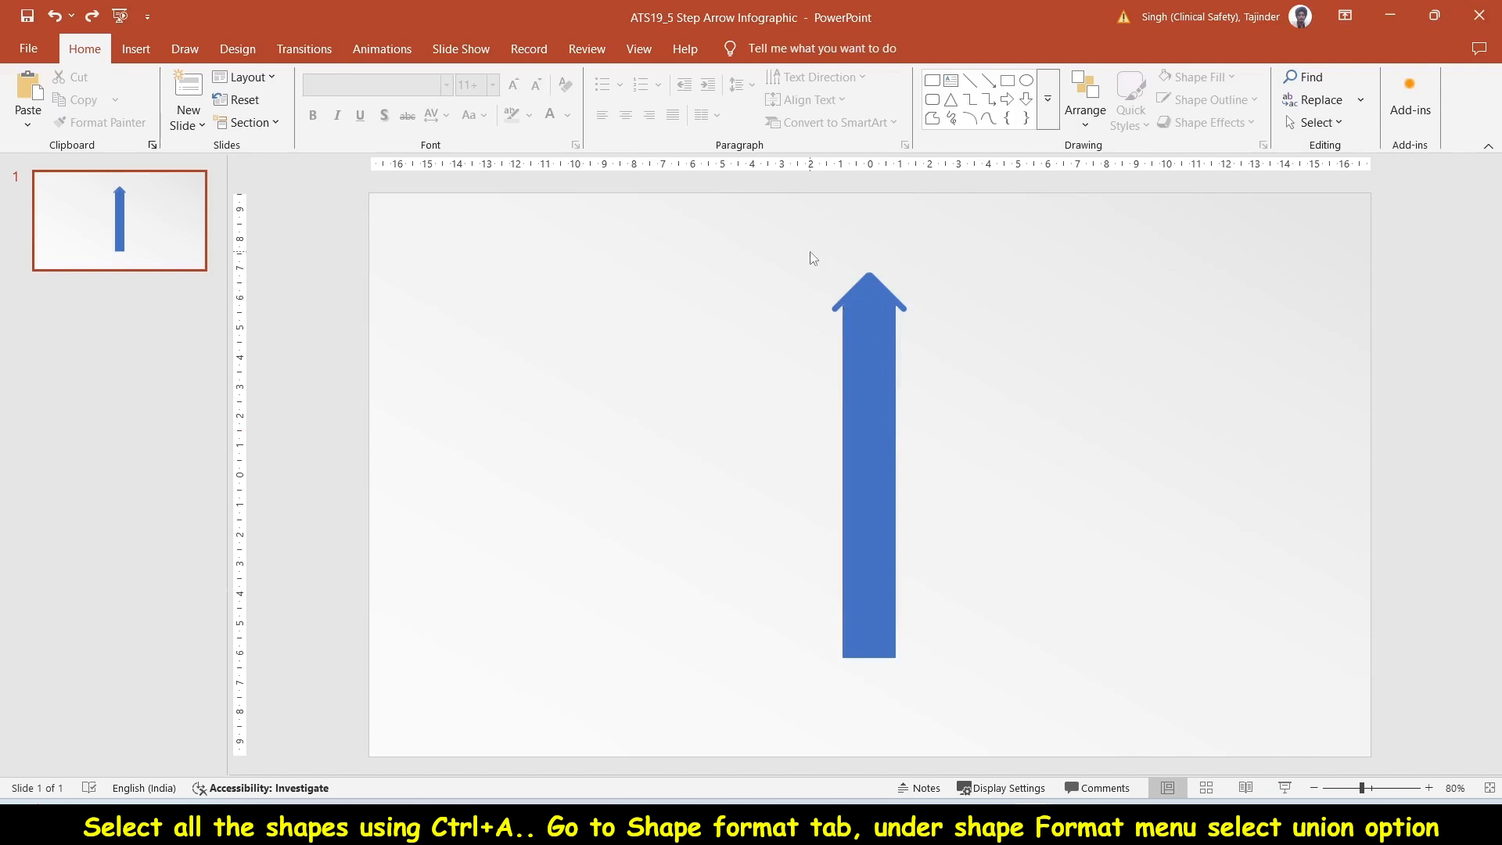
pyautogui.moveTo(808, 251); pyautogui.dragTo(949, 729)
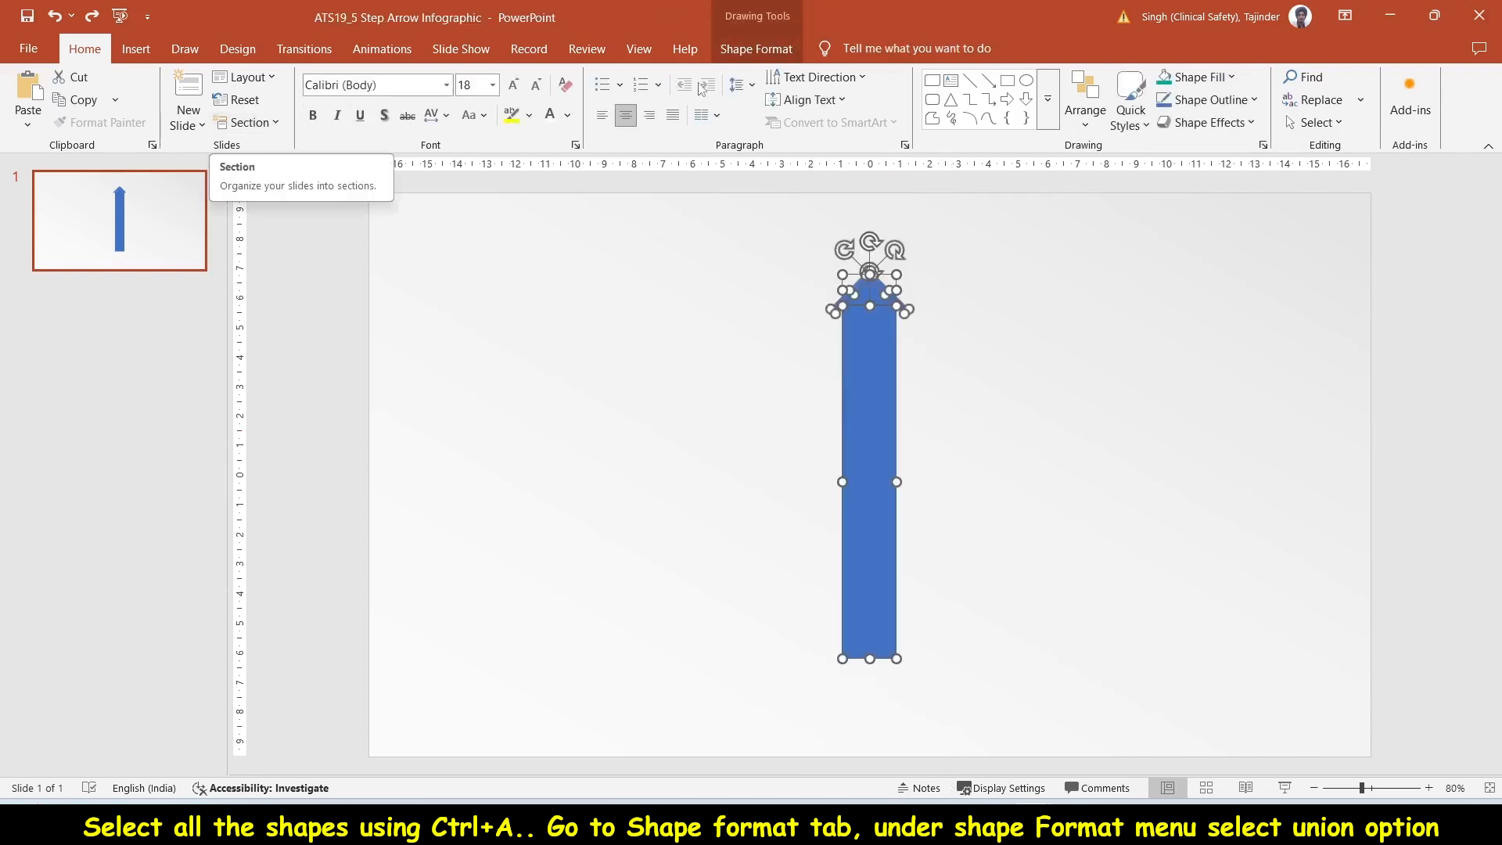
pyautogui.click(756, 49)
pyautogui.click(201, 123)
pyautogui.click(195, 147)
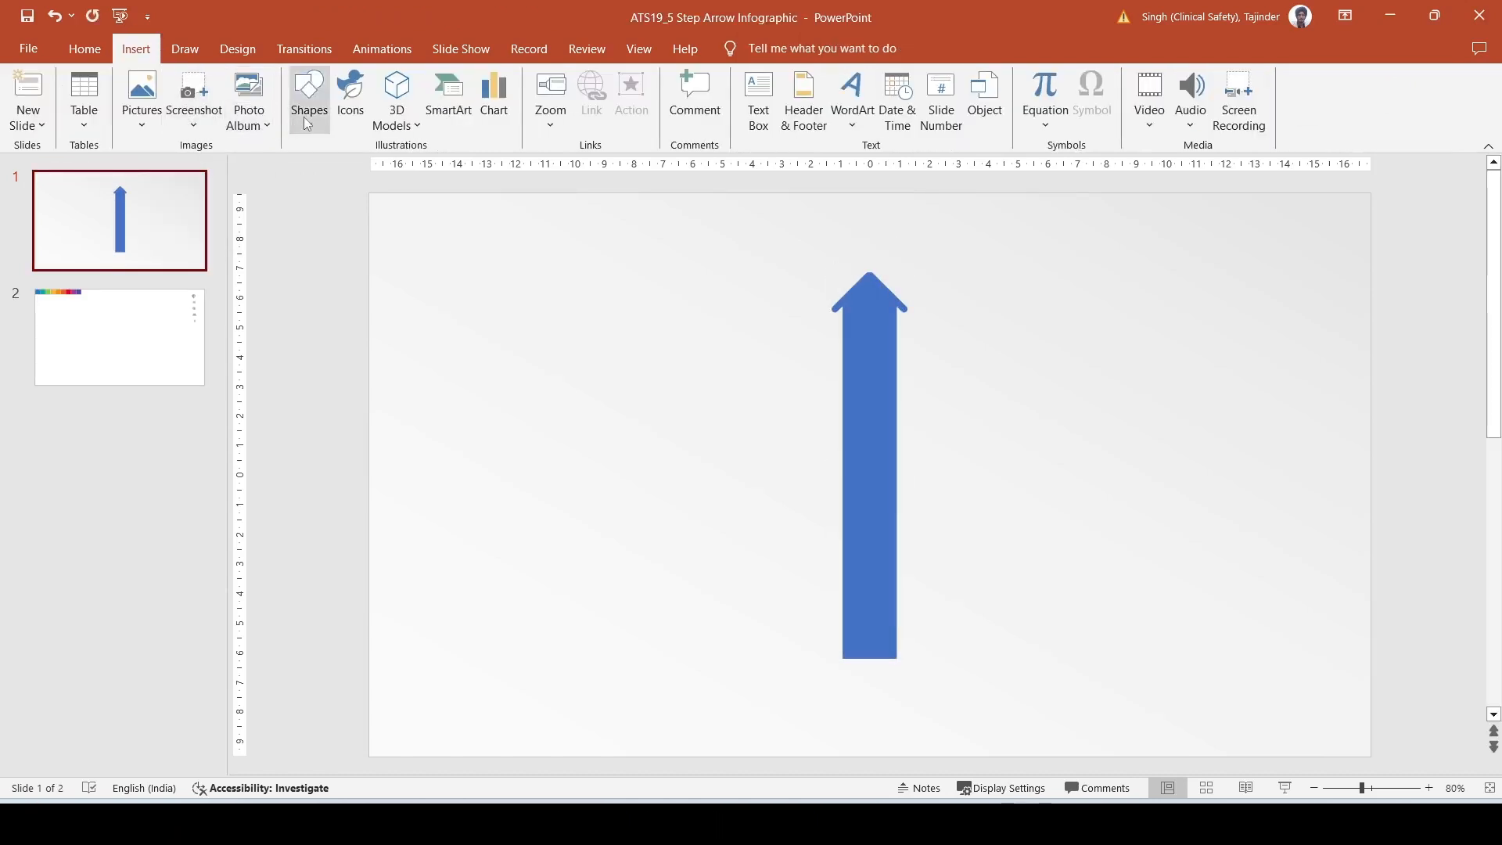
# - Draw a rounded rectangle about 4.26 cm high and 4.82 cm wide against the arrow shaft's lower right side and remove its outline
pyautogui.click(309, 98)
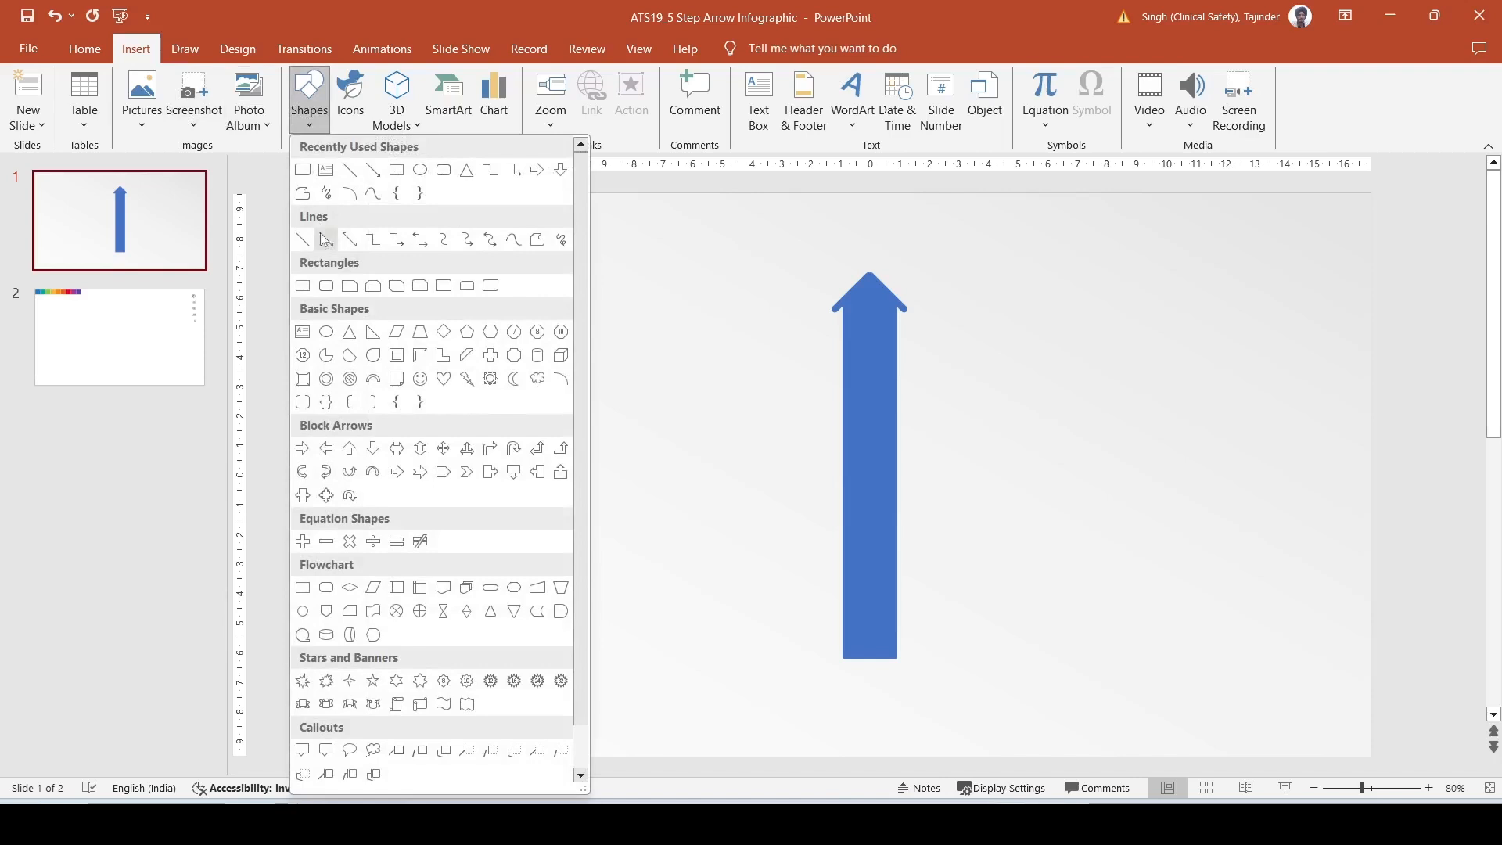
pyautogui.click(326, 286)
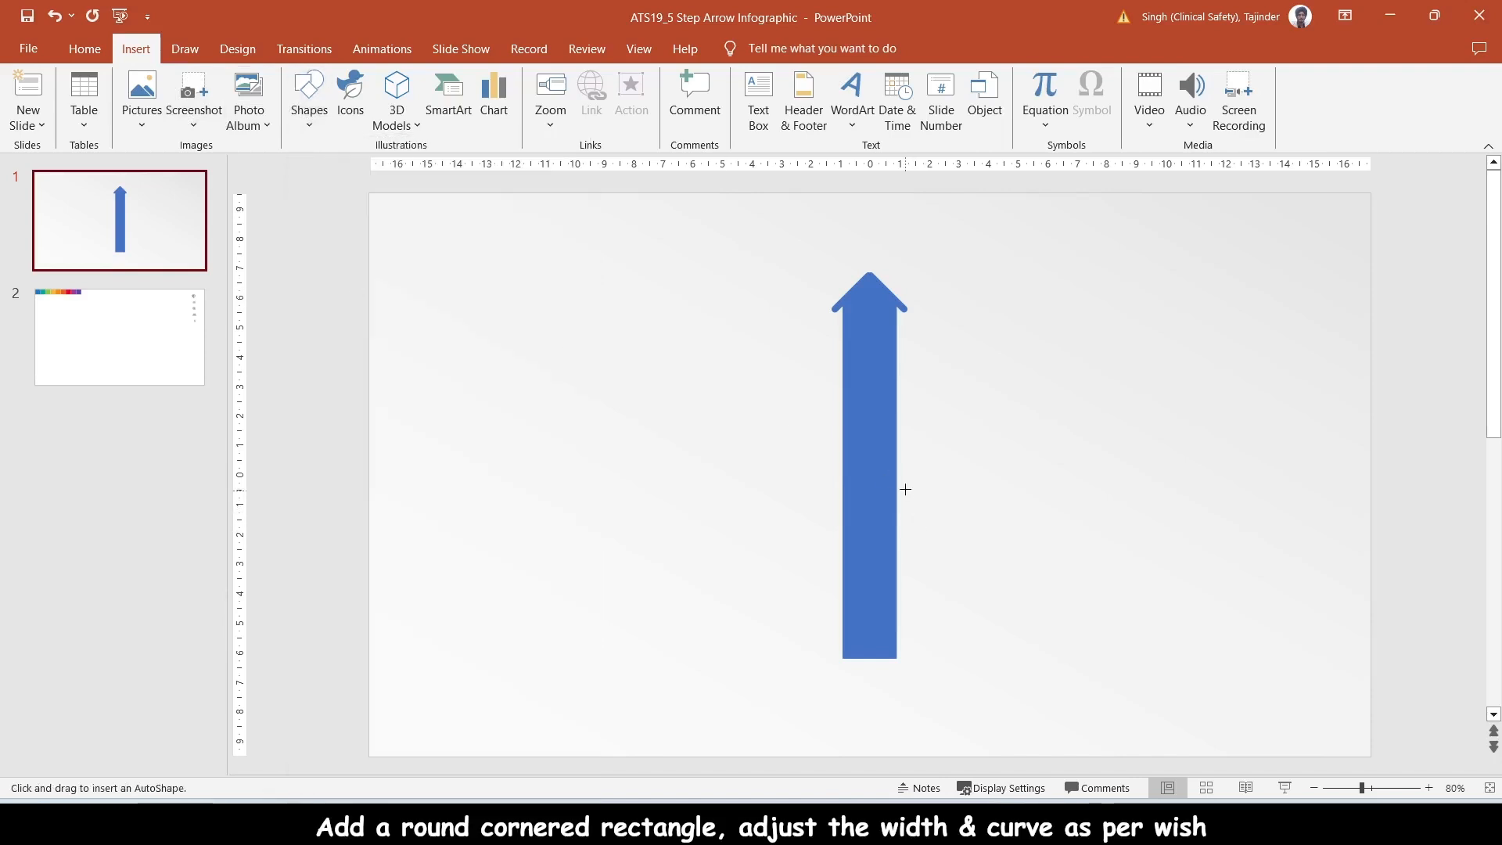
pyautogui.moveTo(899, 476); pyautogui.dragTo(1042, 601)
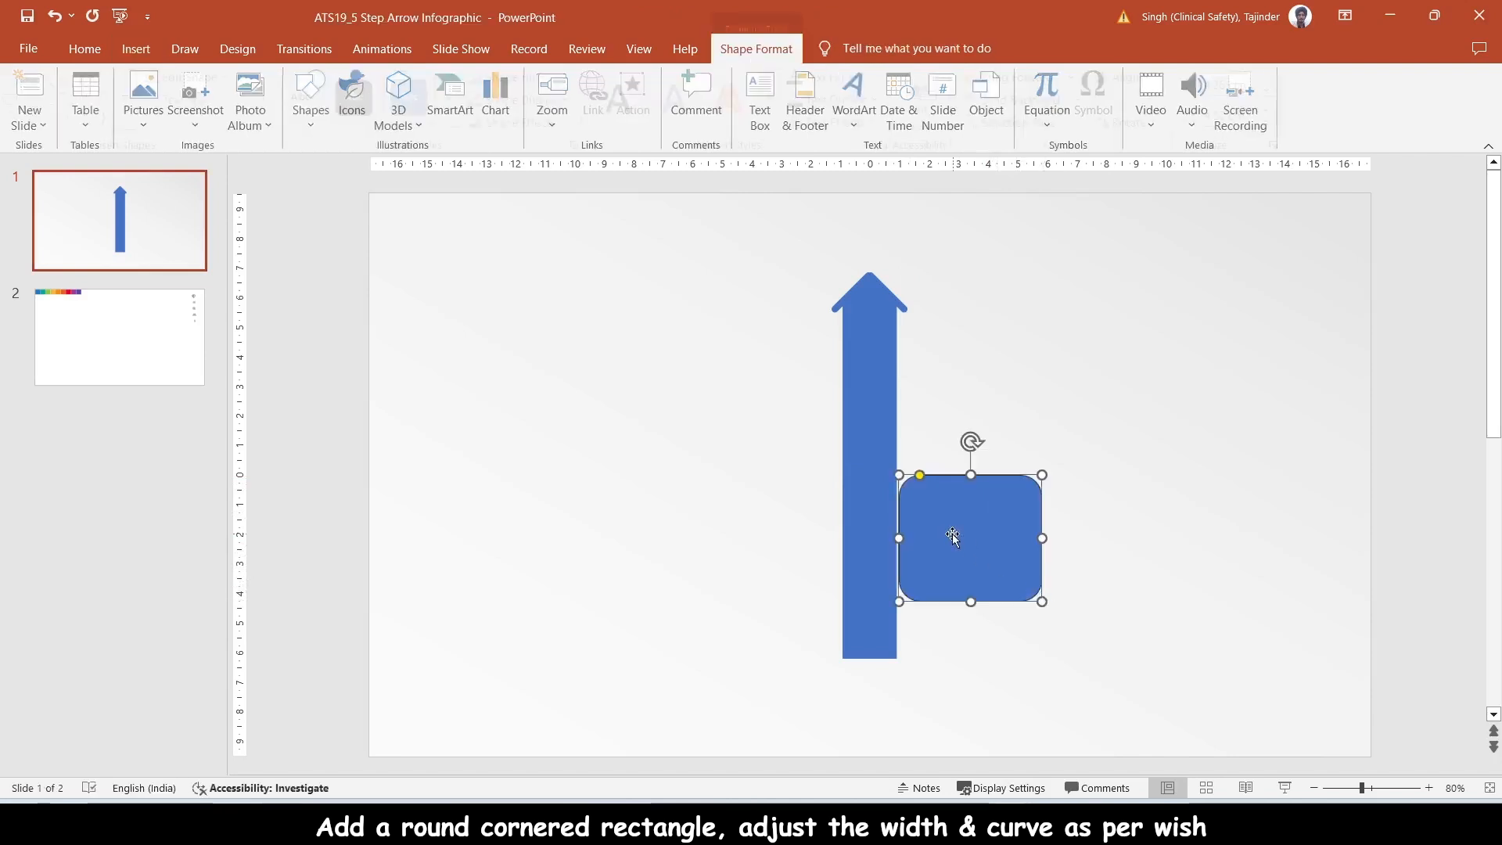
pyautogui.click(540, 100)
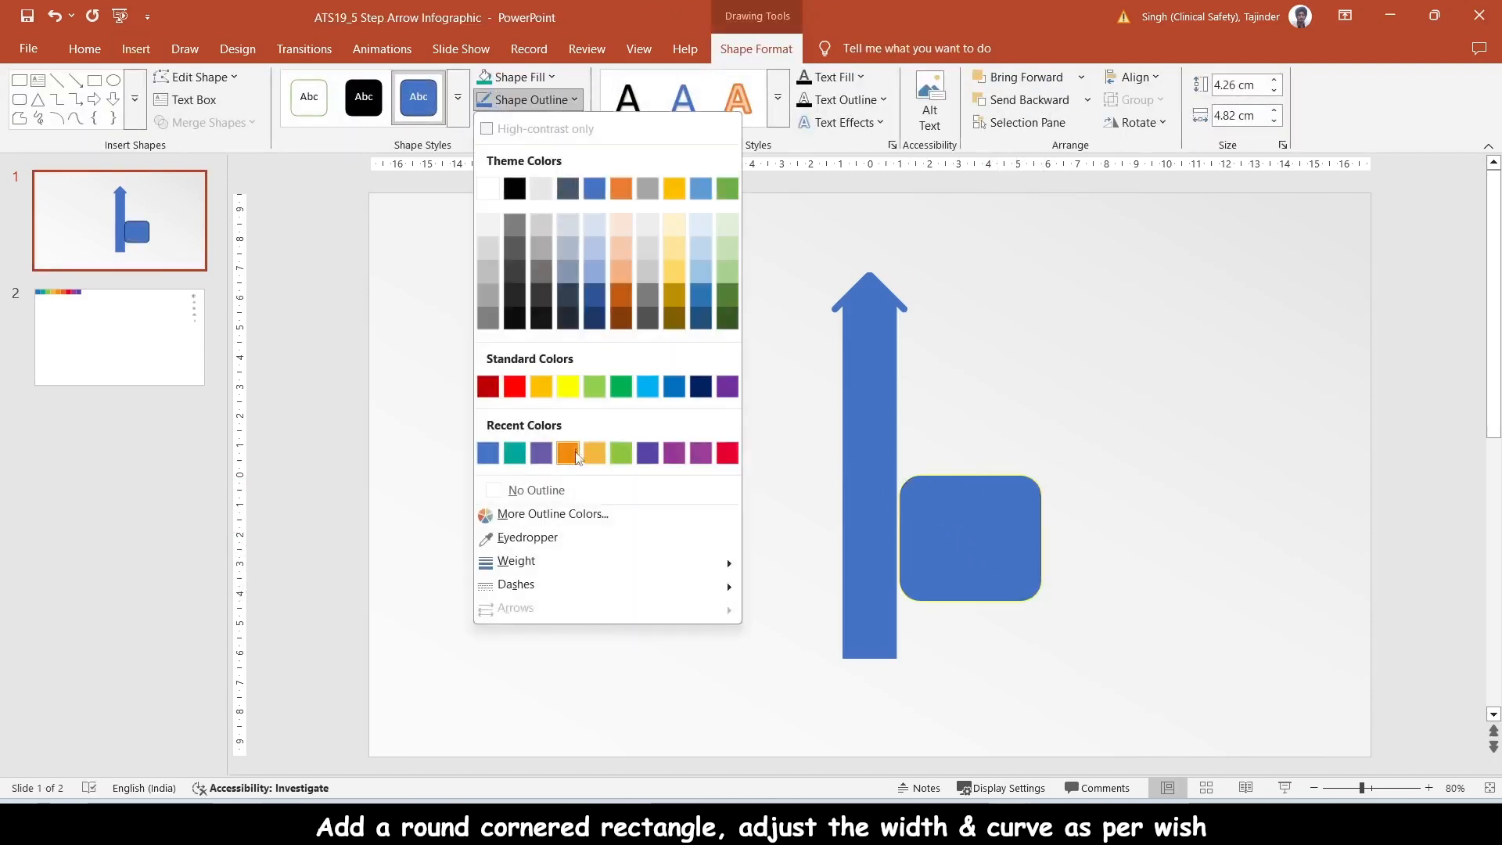
pyautogui.click(582, 491)
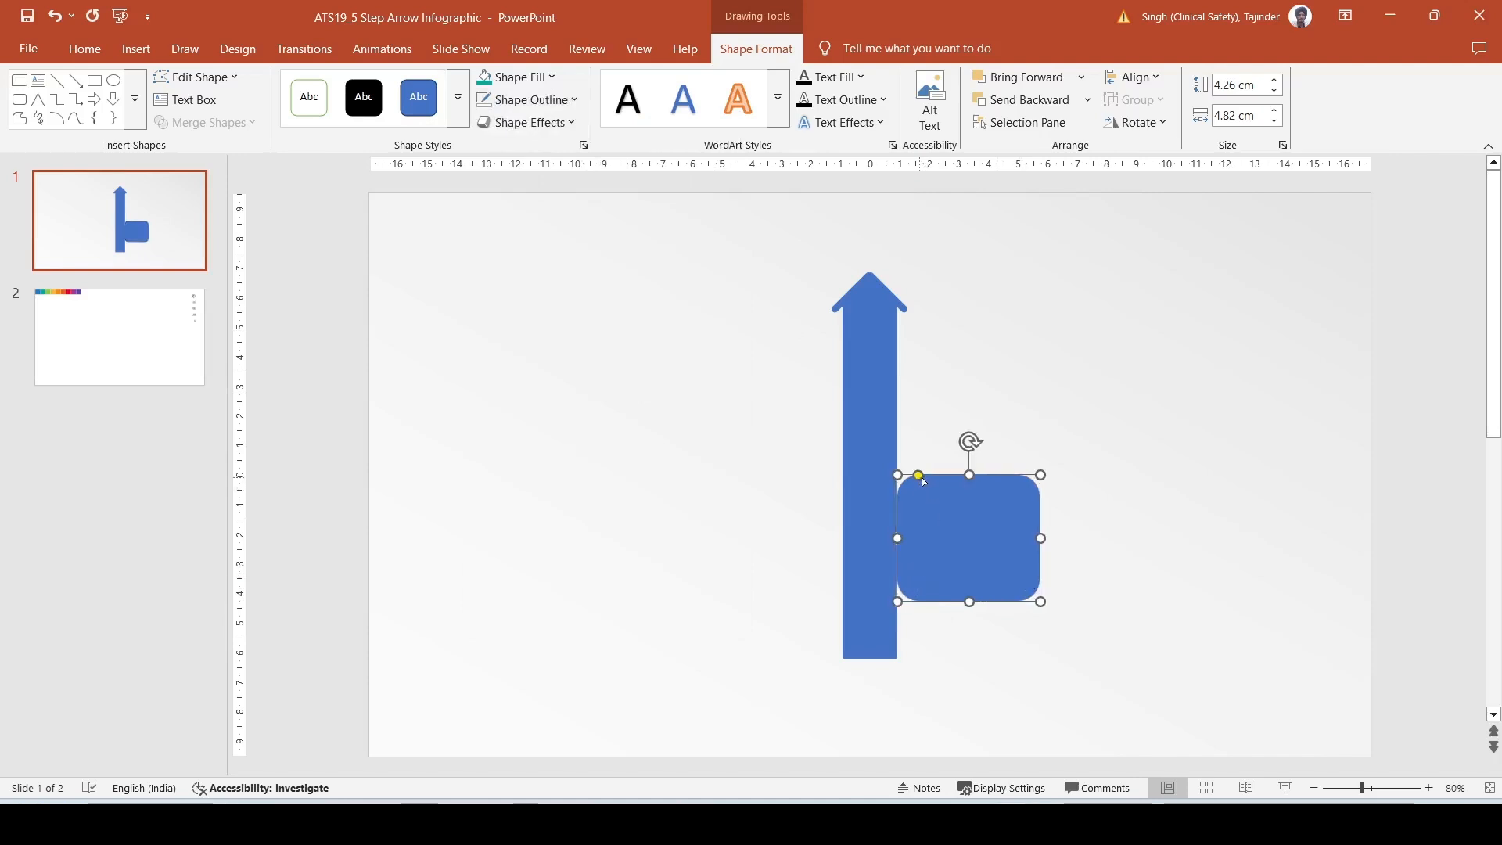
# - Round the rectangle's corners slightly more and widen it to about 5.11 cm
pyautogui.moveTo(922, 477); pyautogui.dragTo(927, 477)
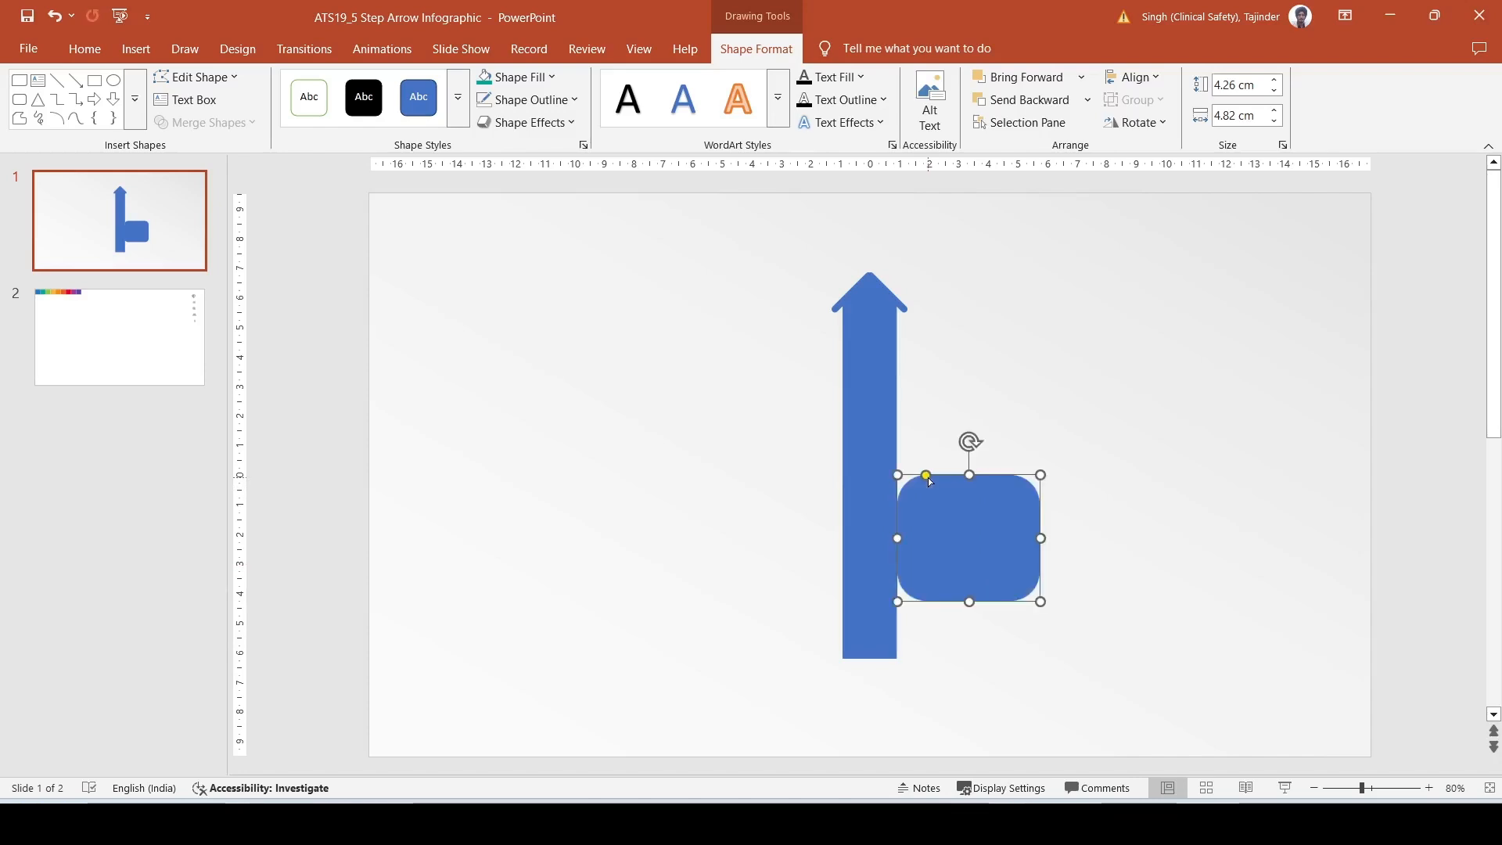
pyautogui.moveTo(1041, 538); pyautogui.dragTo(1049, 538)
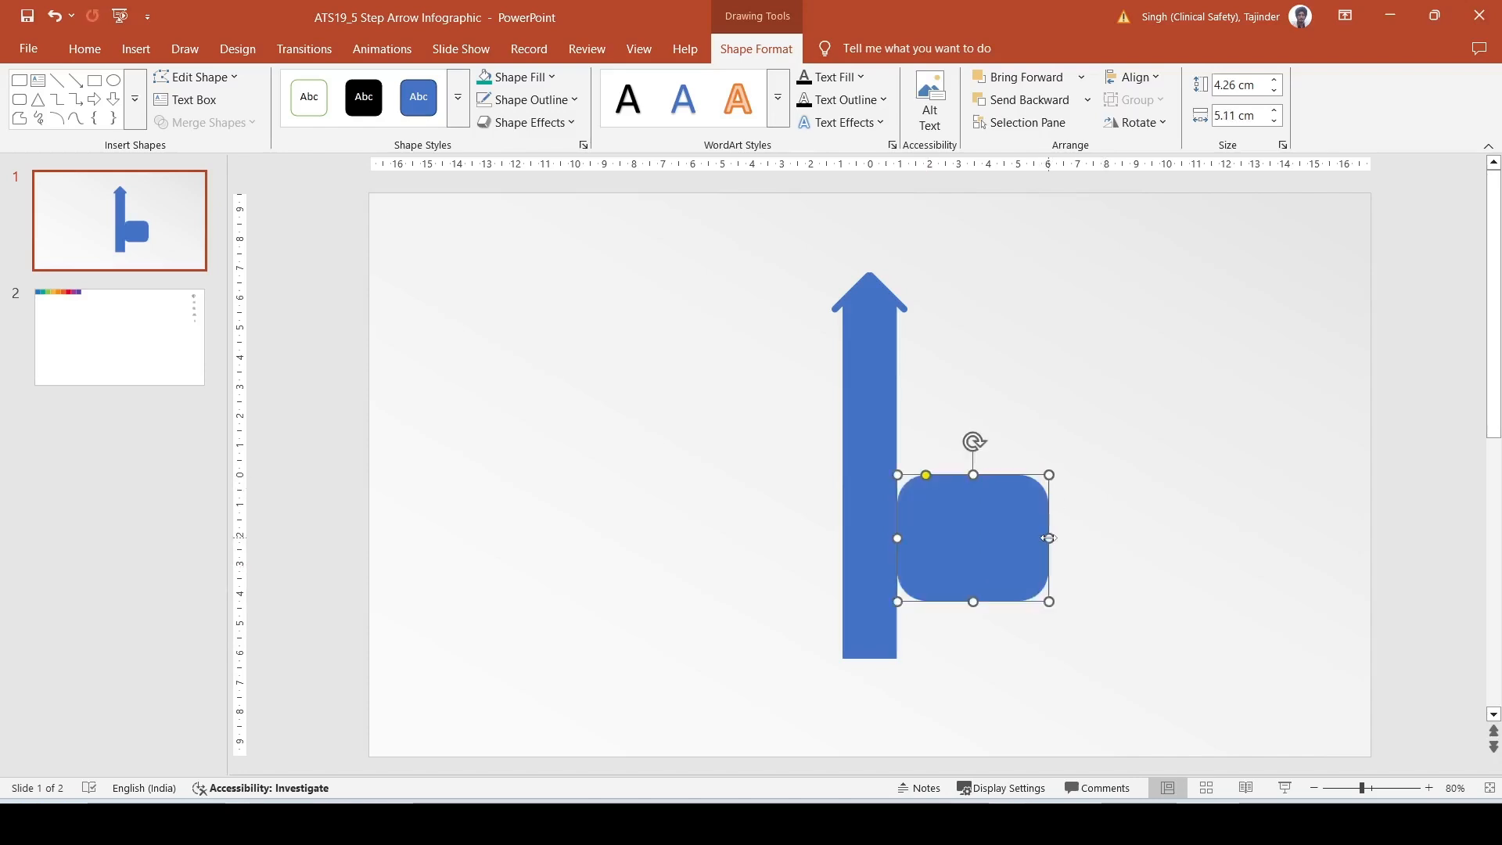
# - Duplicate the rounded rectangle with a teal fill and place the copy straight below, leaving a band of the blue original exposed
pyautogui.hotkey('ctrl', 'd')
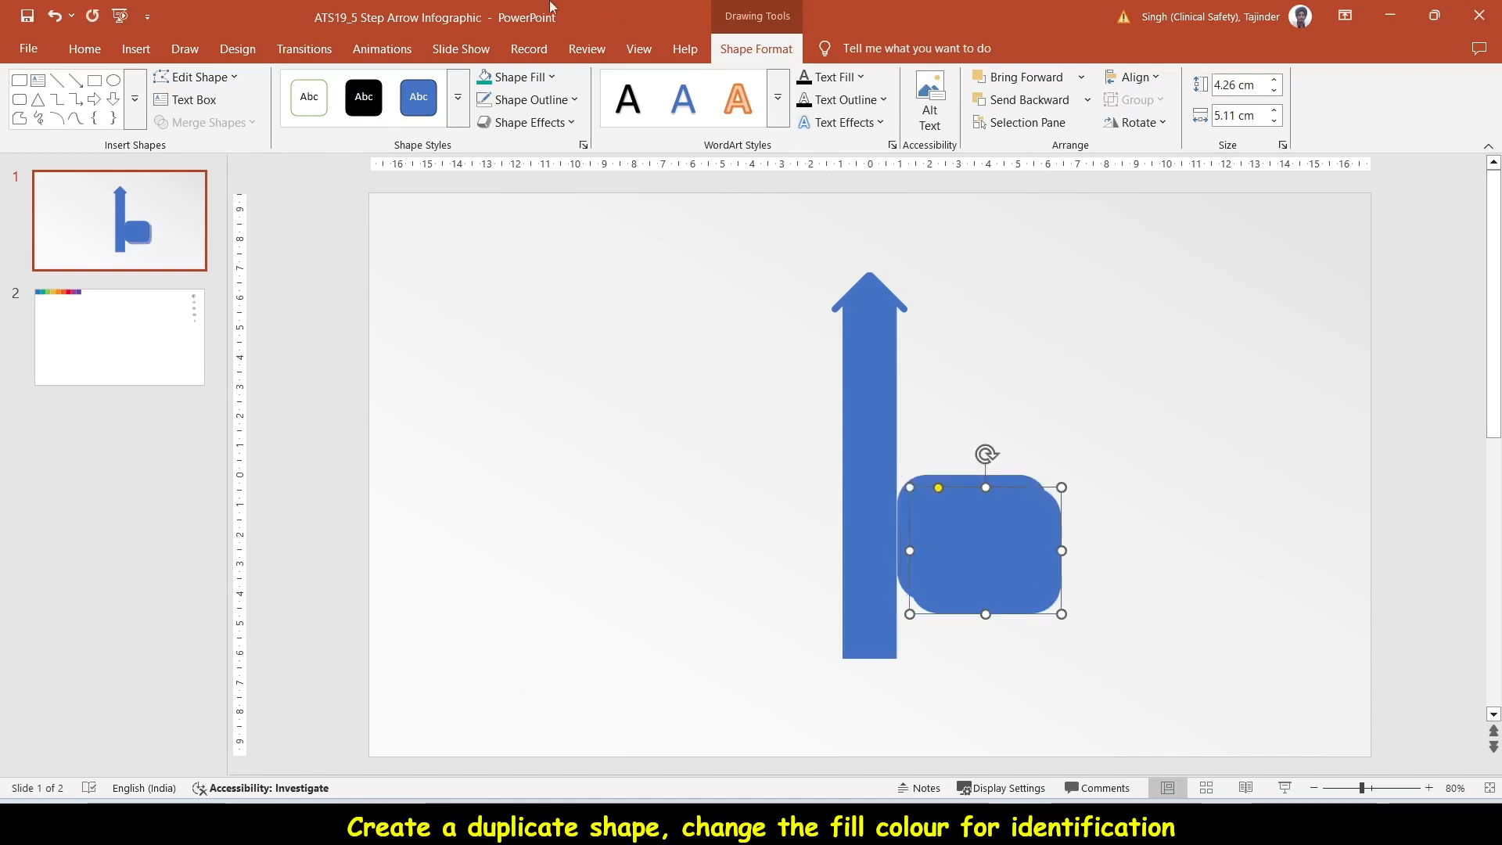
pyautogui.click(484, 76)
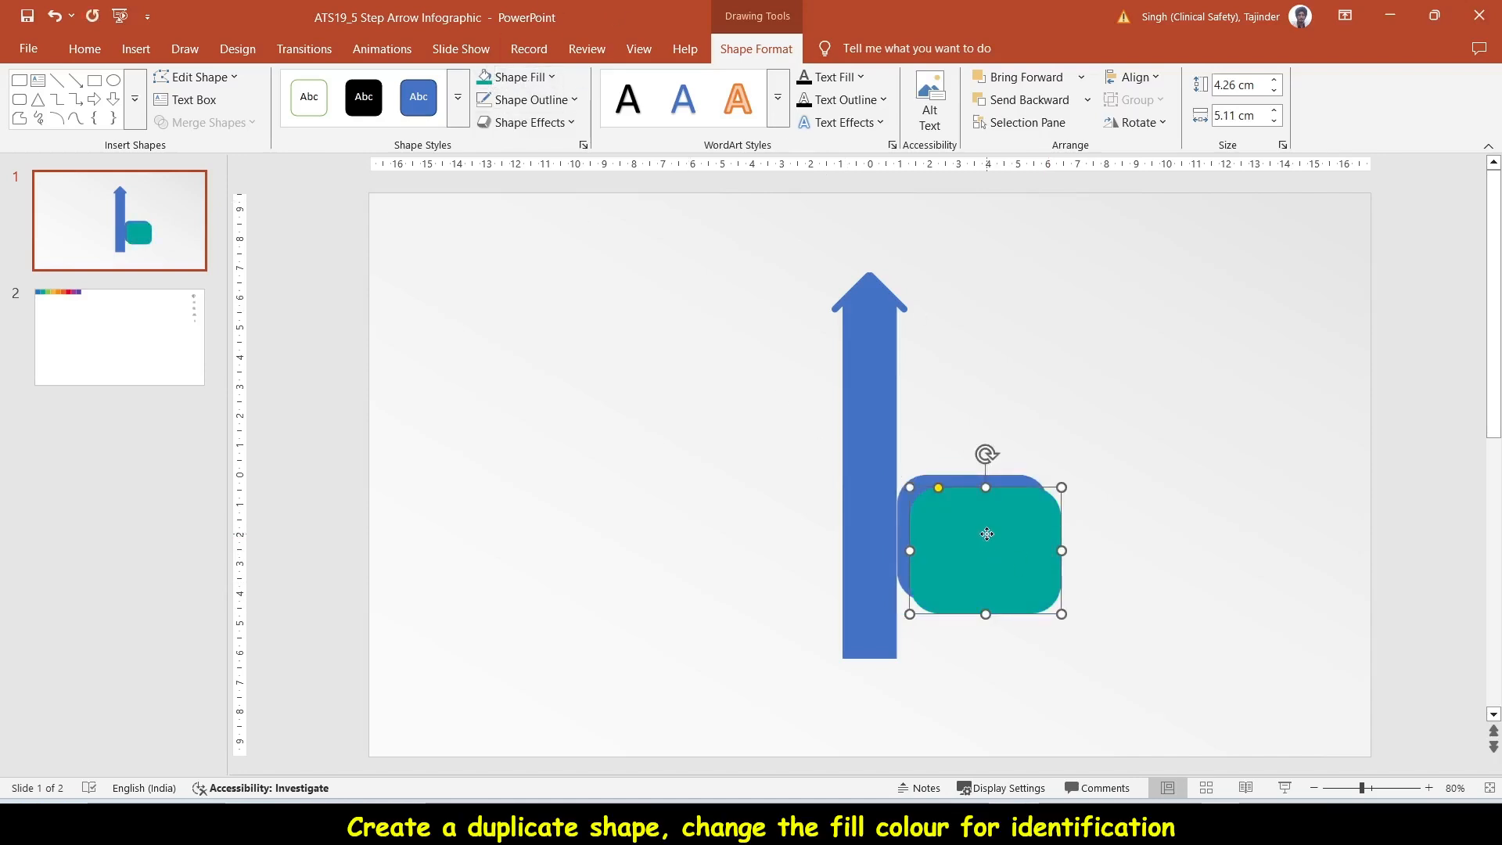
pyautogui.moveTo(986, 534); pyautogui.dragTo(974, 567)
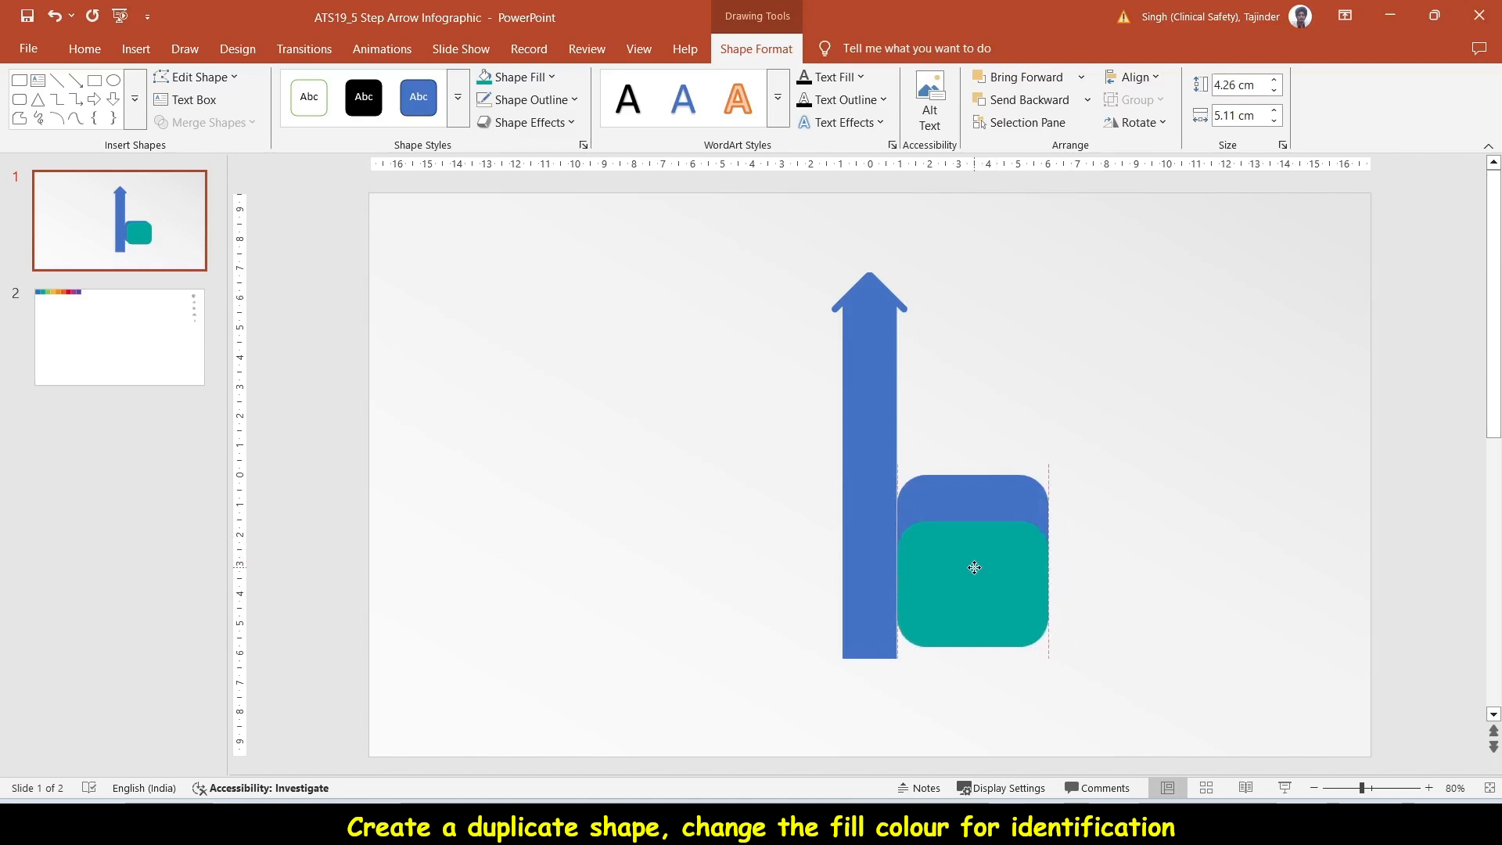
pyautogui.moveTo(974, 567); pyautogui.dragTo(974, 567)
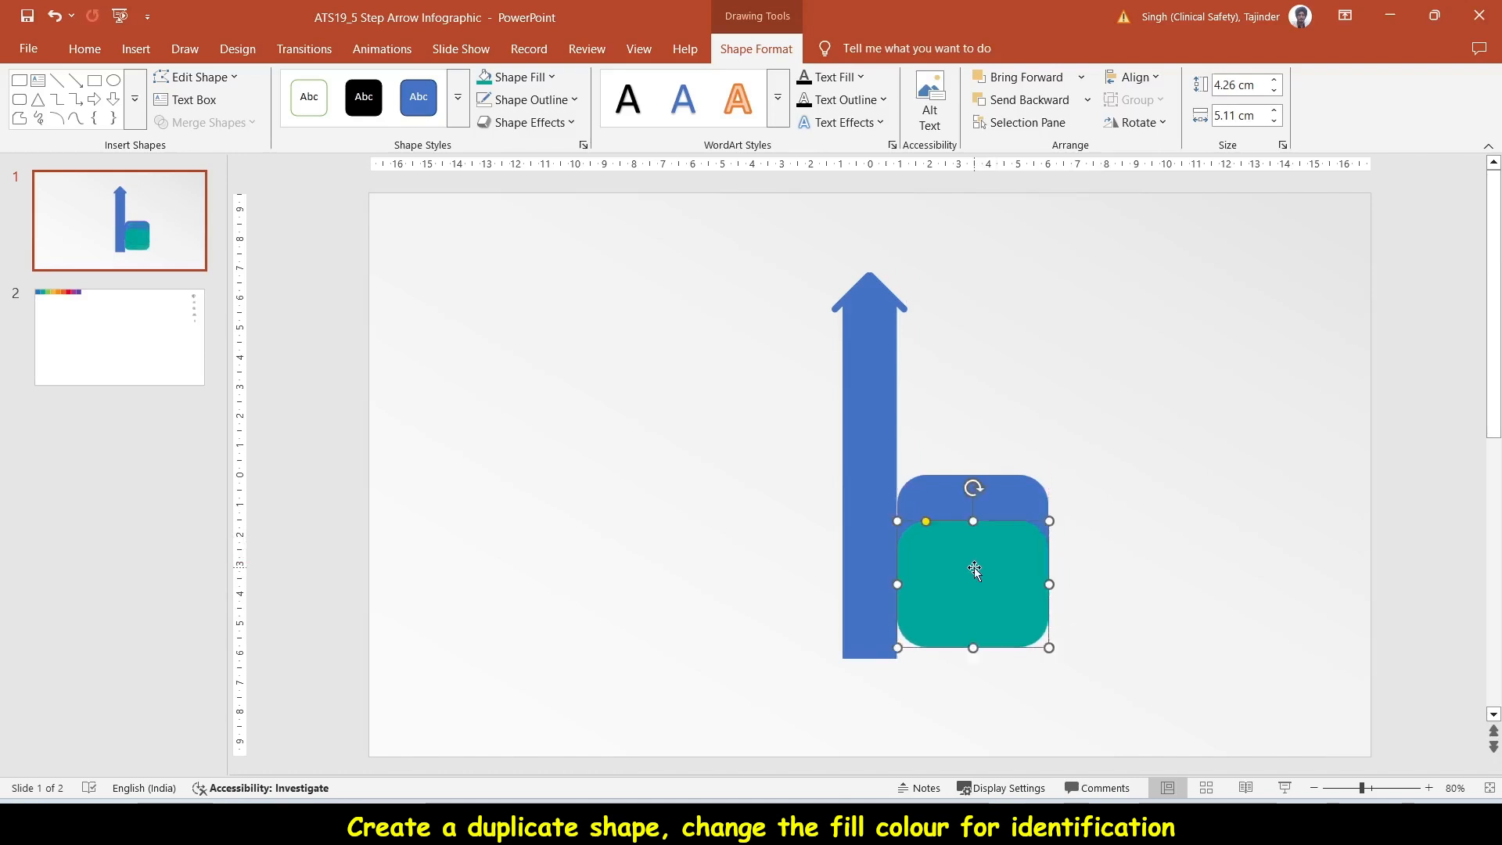
# - Cut the teal rounded rectangle out of the blue one with Subtract
pyautogui.keyDown('shift'); pyautogui.click(955, 495); pyautogui.keyUp('shift')
pyautogui.click(205, 122)
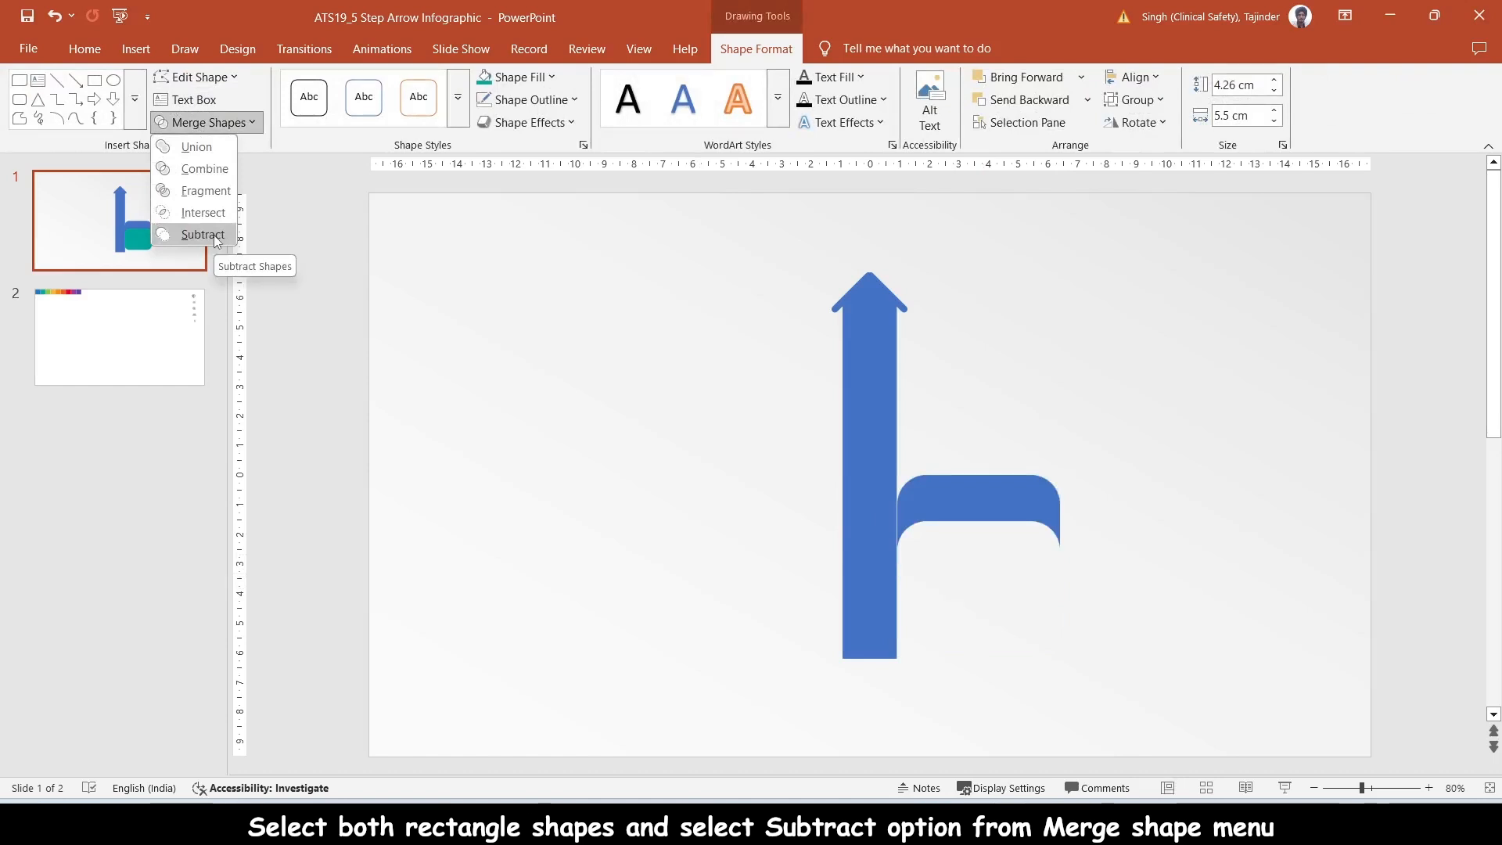
pyautogui.click(202, 235)
# - Draw a rectangle about 3.22 cm high and 3.49 cm wide covering the right half of the curved band
pyautogui.click(1196, 534)
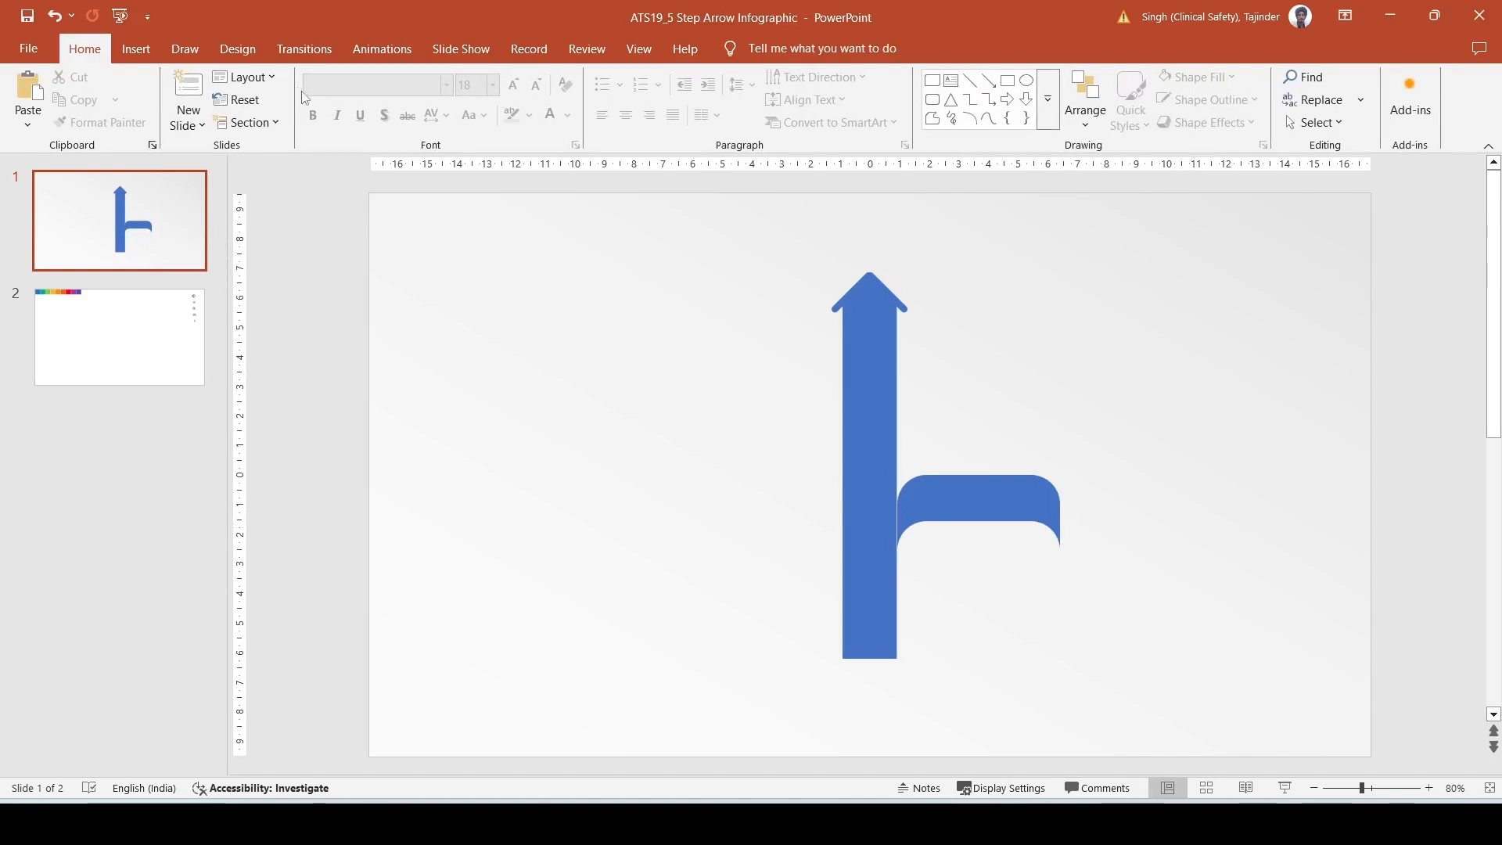
pyautogui.click(135, 49)
pyautogui.click(309, 98)
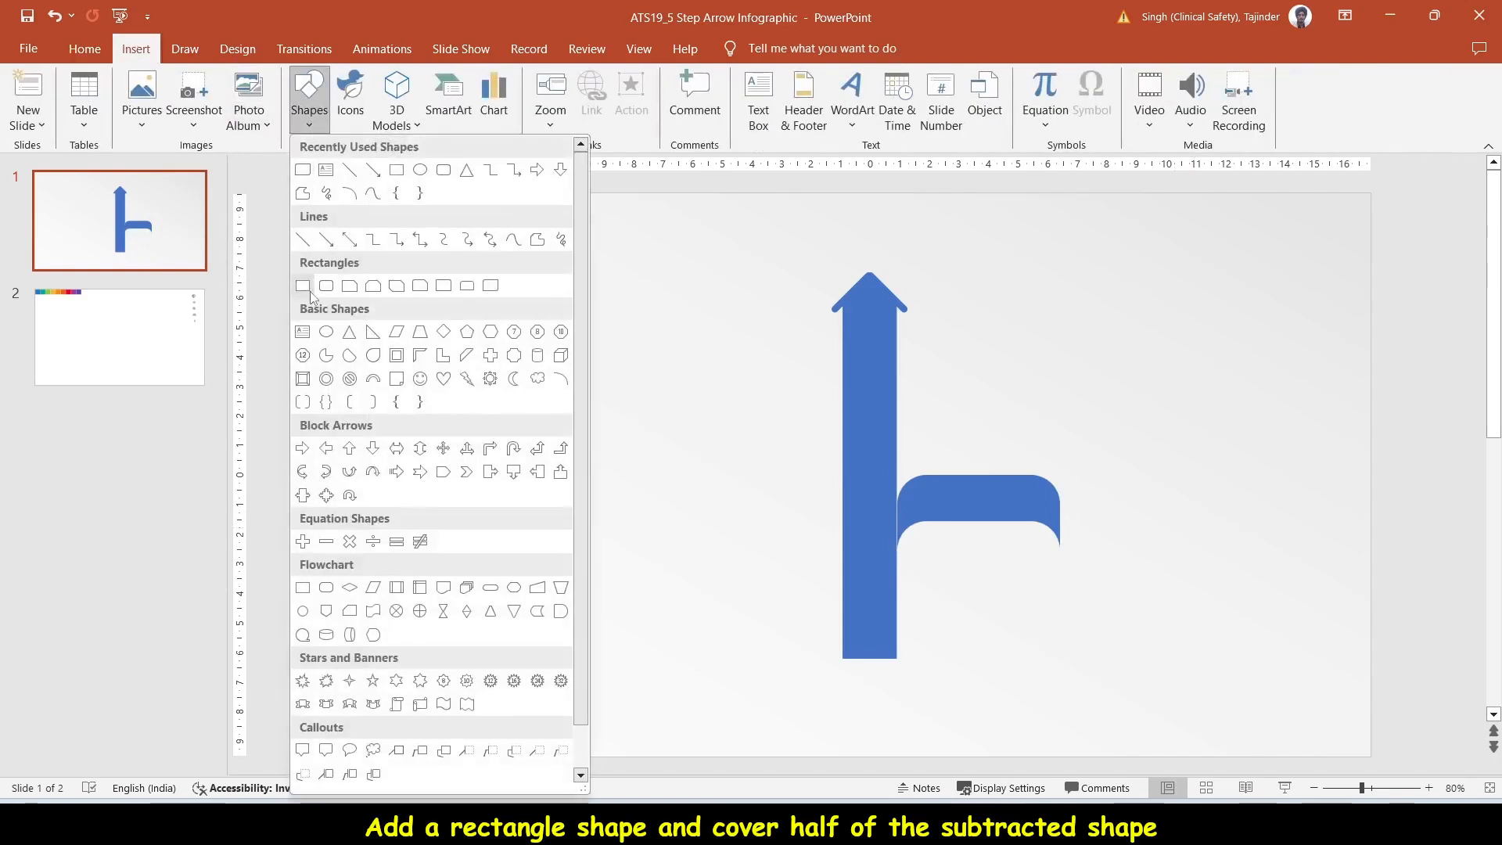
pyautogui.click(303, 287)
pyautogui.moveTo(978, 454); pyautogui.dragTo(1082, 551)
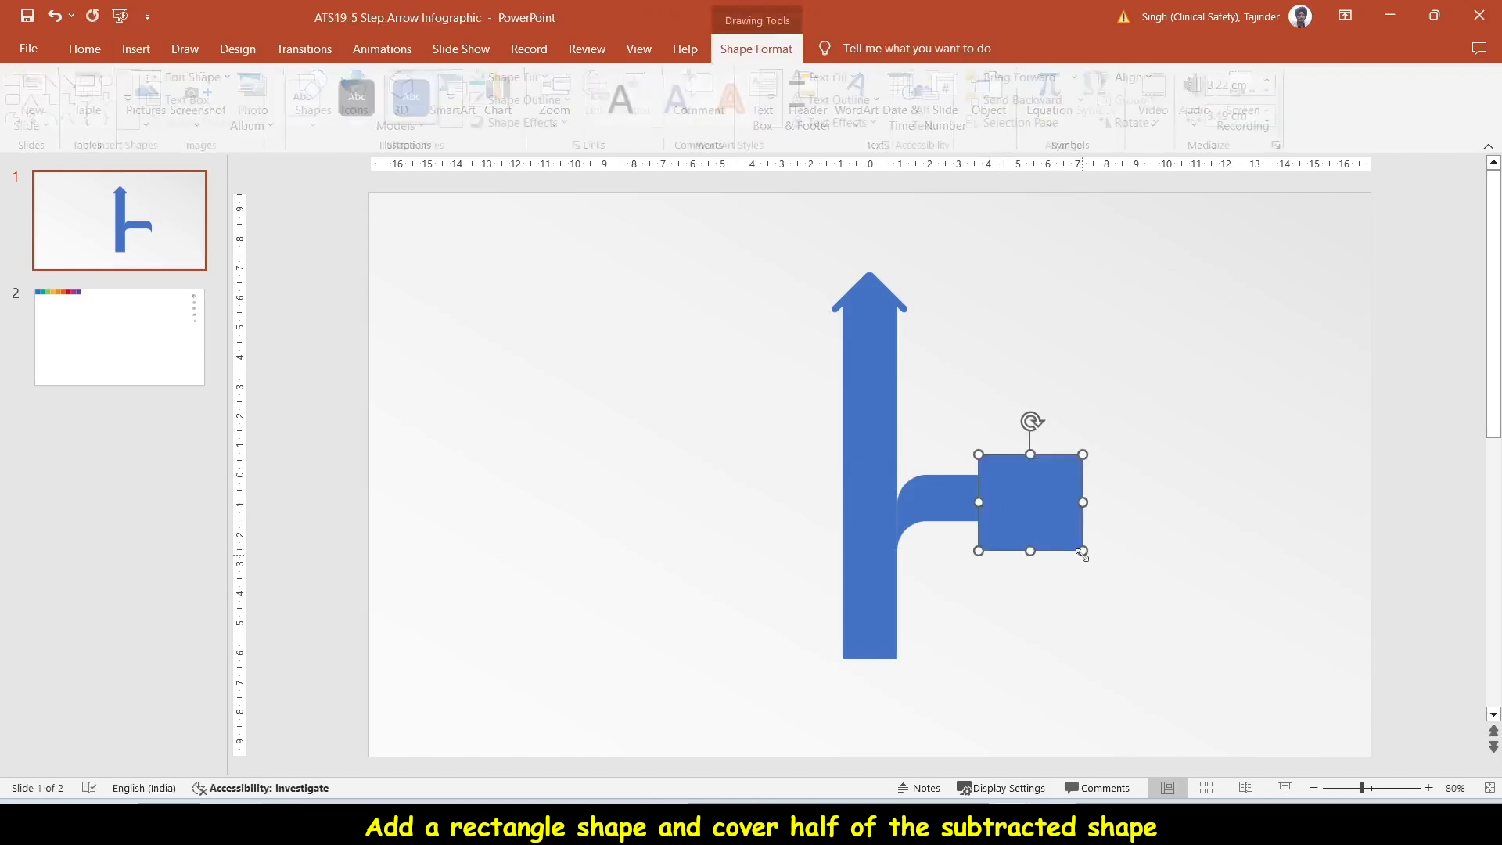
# - Split the curved band and the rectangle with Fragment and delete all the pieces in the right half
pyautogui.keyDown('shift'); pyautogui.click(932, 510); pyautogui.keyUp('shift')
pyautogui.click(188, 123)
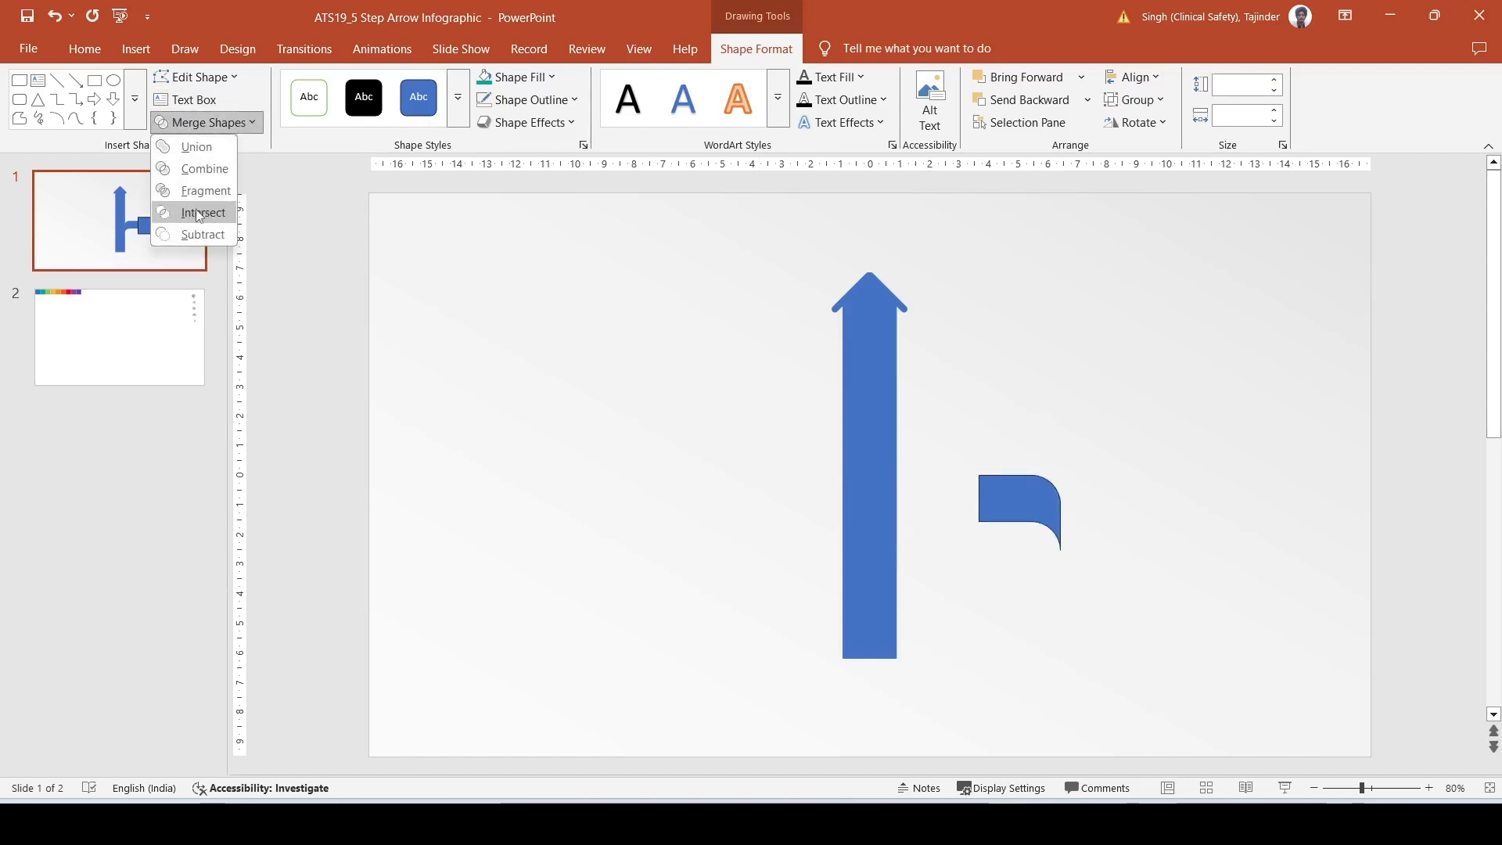
pyautogui.click(195, 191)
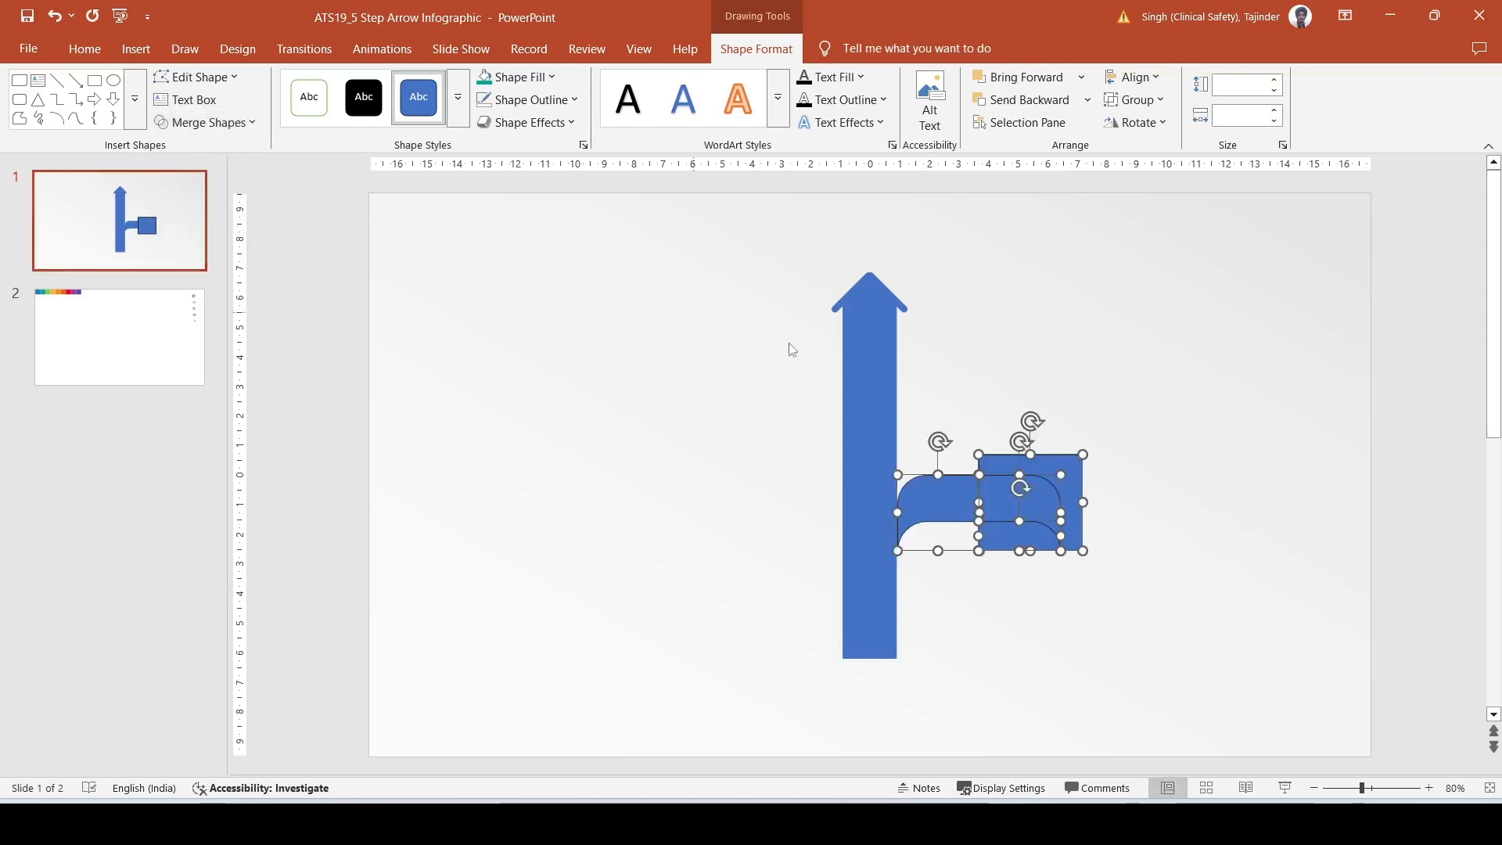
pyautogui.click(1196, 469)
pyautogui.moveTo(960, 420); pyautogui.dragTo(1141, 600)
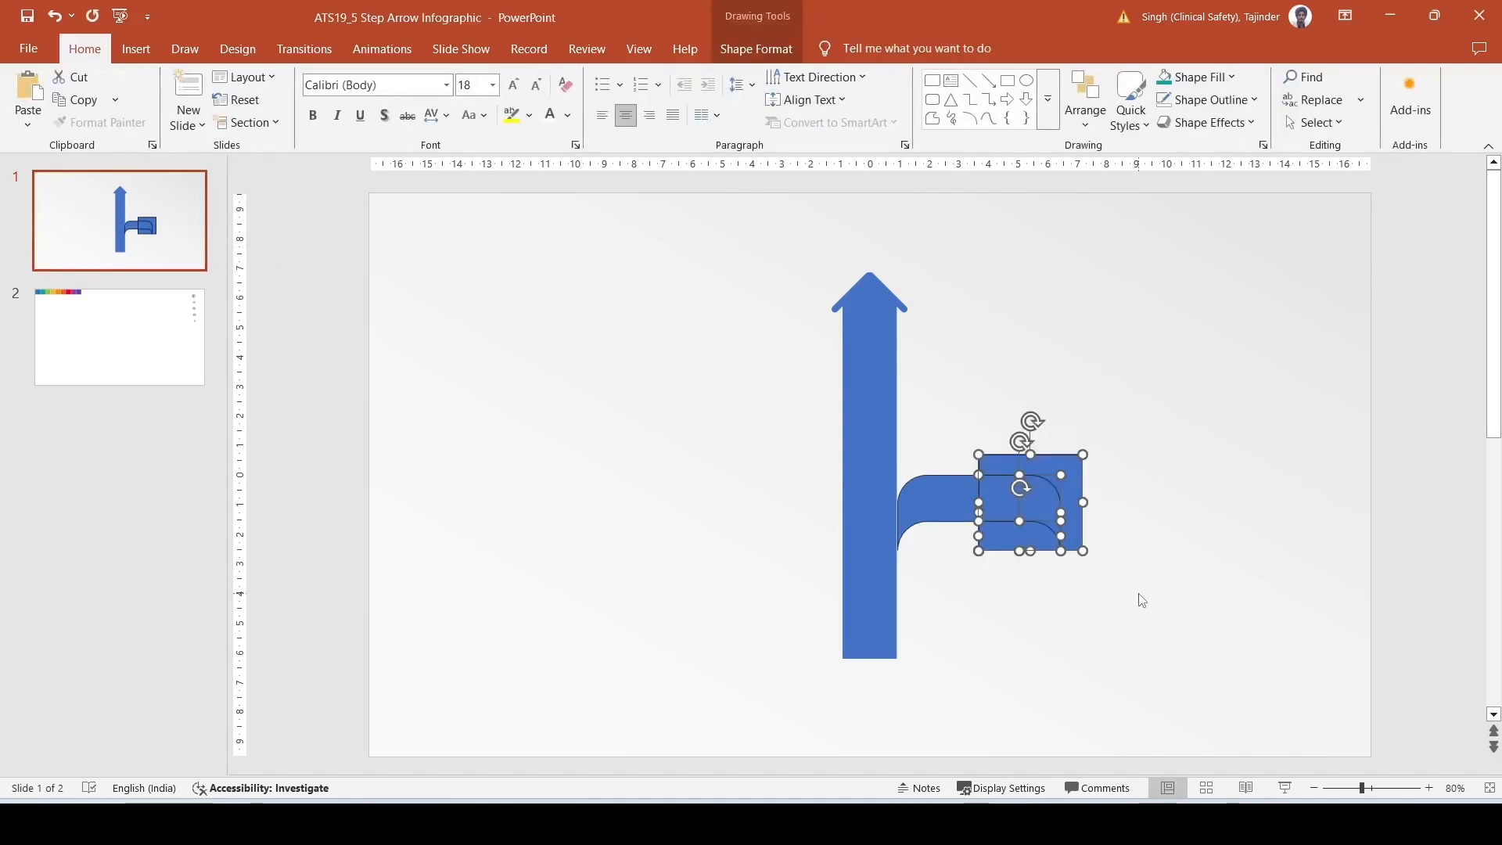
pyautogui.press('Delete')
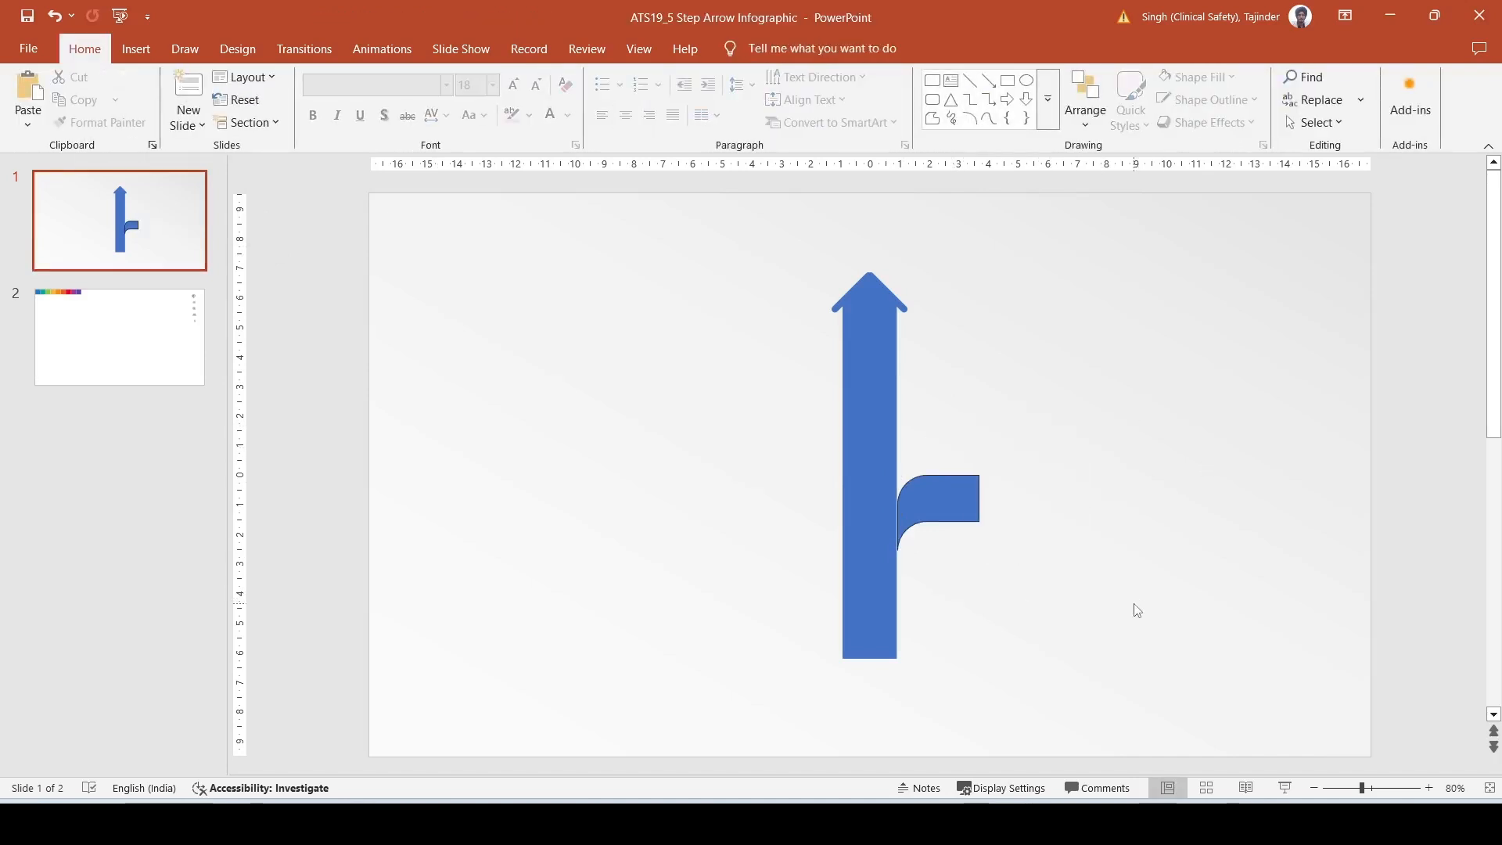
# - Duplicate the remaining curved piece and flip the copy both vertically and horizontally
pyautogui.click(940, 536)
pyautogui.hotkey('ctrl', 'd')
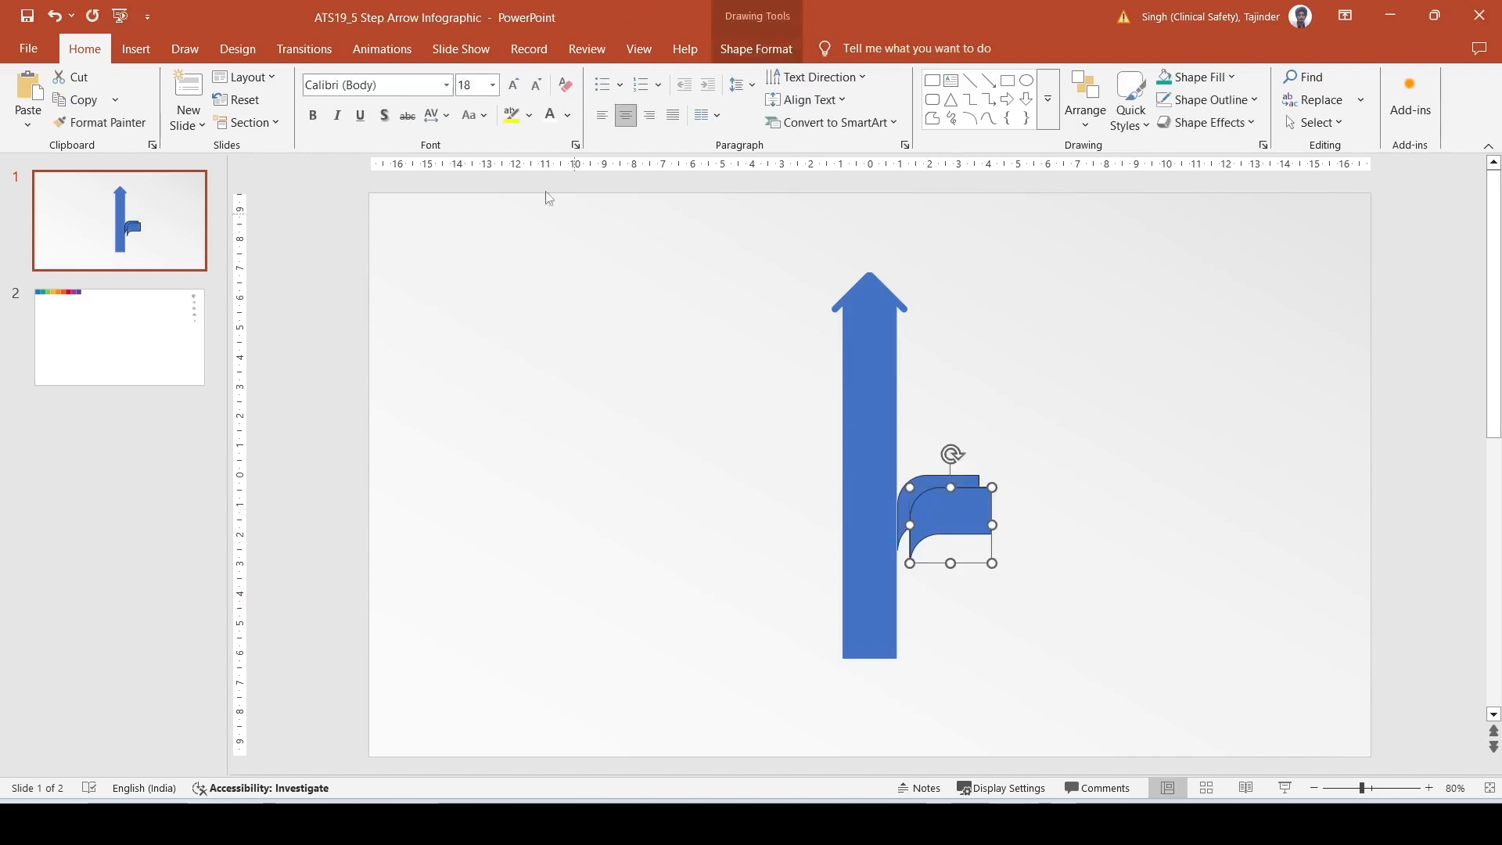
pyautogui.click(759, 50)
pyautogui.click(1136, 122)
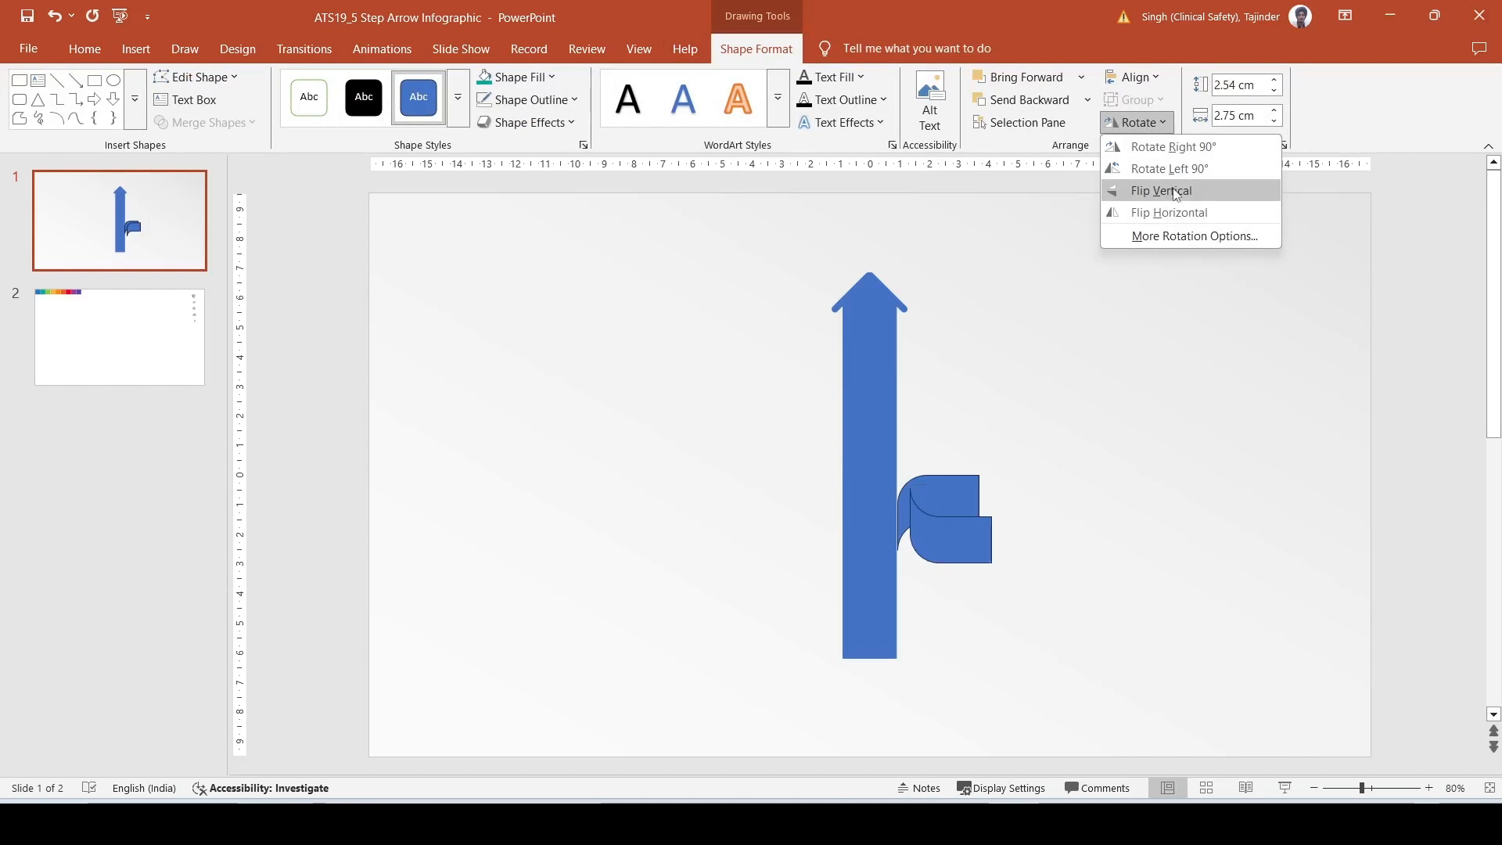
pyautogui.click(1142, 191)
pyautogui.click(1136, 122)
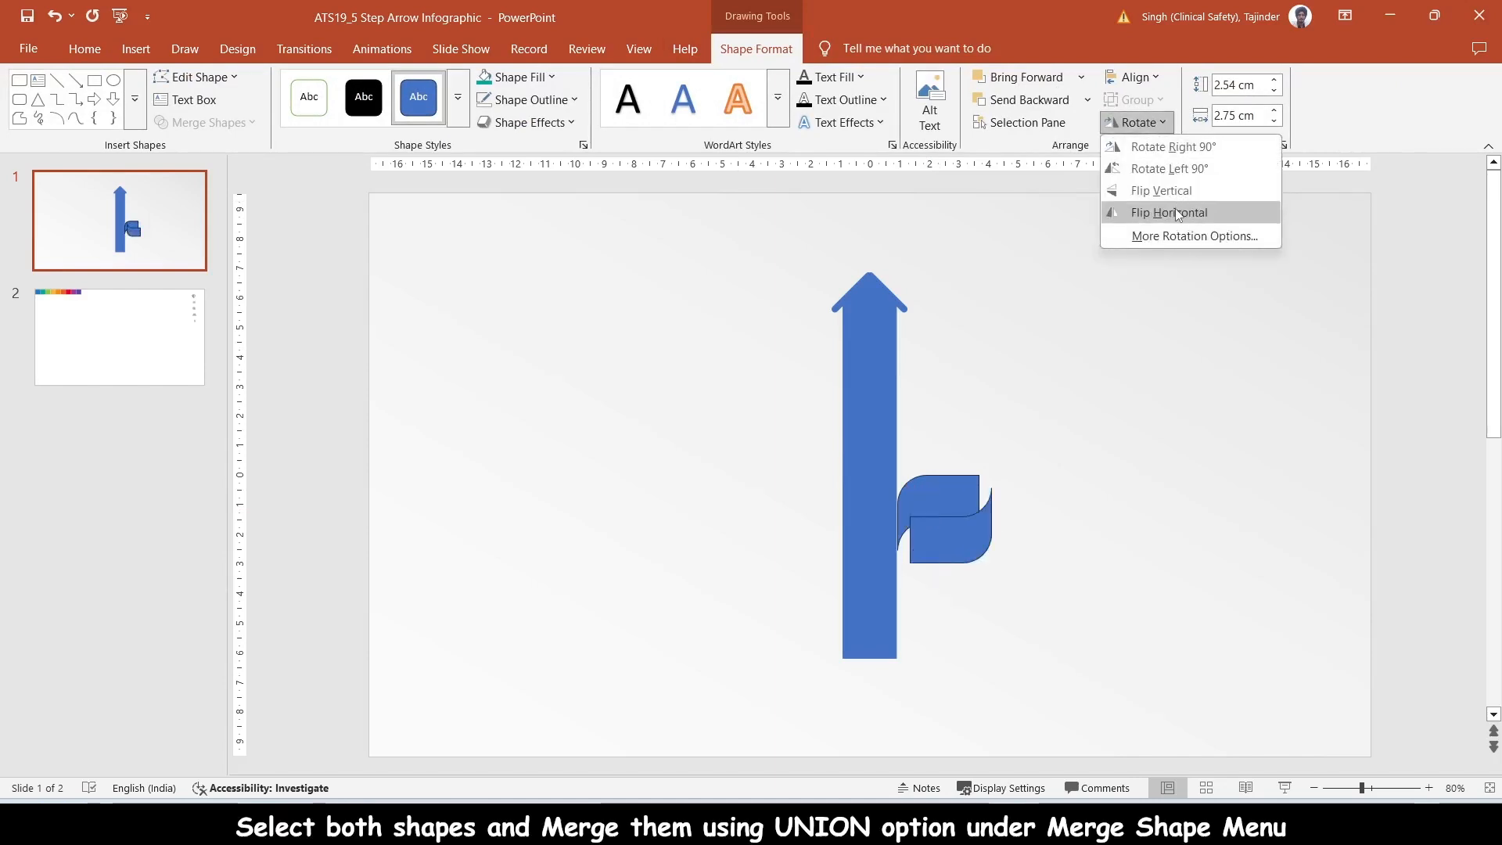
pyautogui.click(1143, 216)
# - Move the flipped copy onto the right end of the original curved piece and remove the outlines from both
pyautogui.moveTo(958, 538); pyautogui.dragTo(1001, 498)
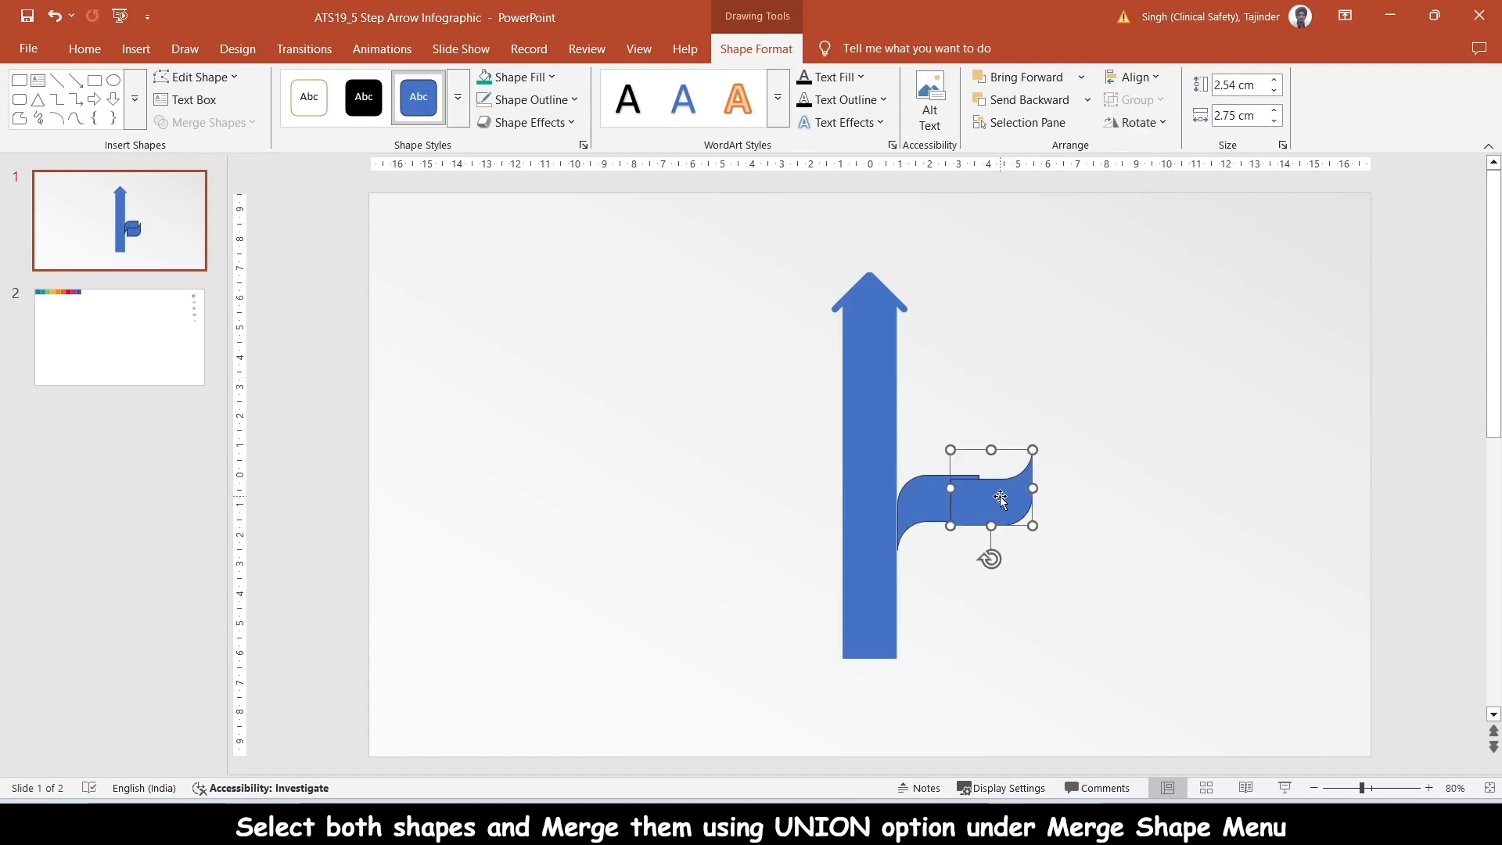
pyautogui.click(485, 100)
pyautogui.click(933, 499)
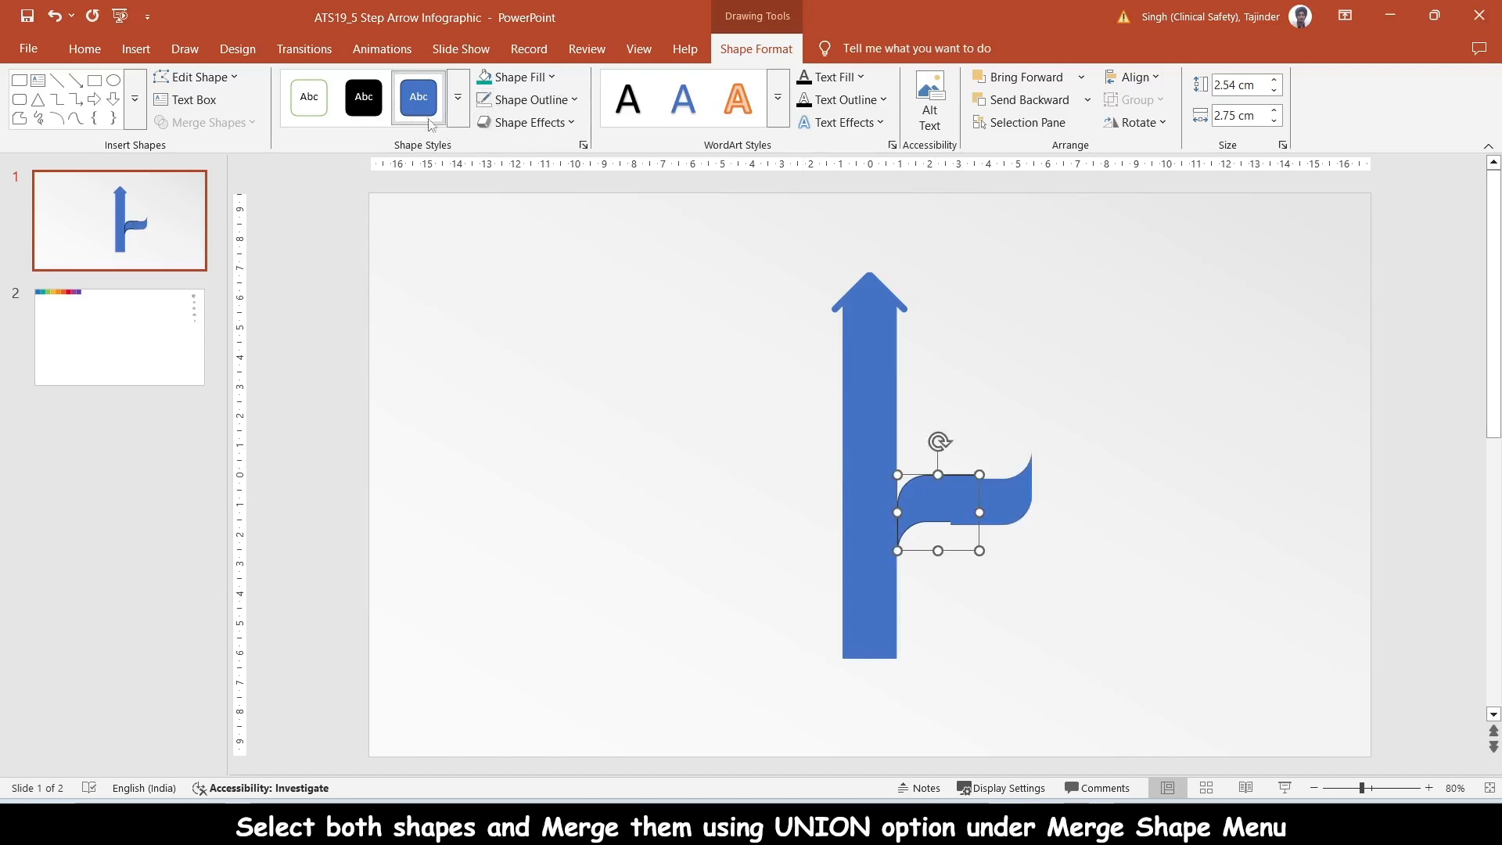
pyautogui.click(485, 100)
# - Fine-tune the flipped copy's position so its upper and lower edges line up with the original curved piece
pyautogui.click(990, 497)
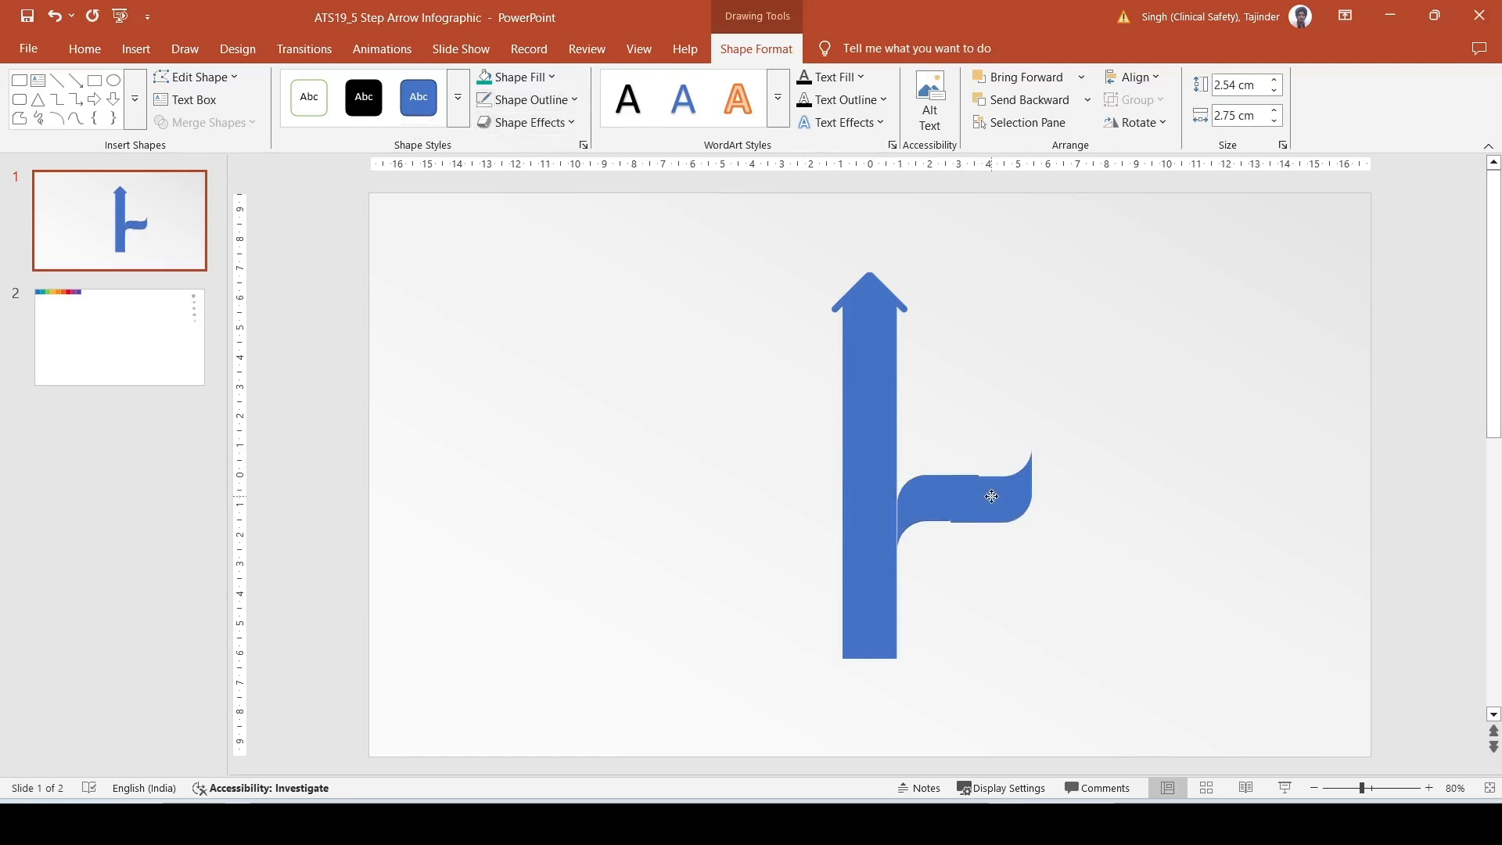
pyautogui.click(990, 495)
pyautogui.click(1388, 788)
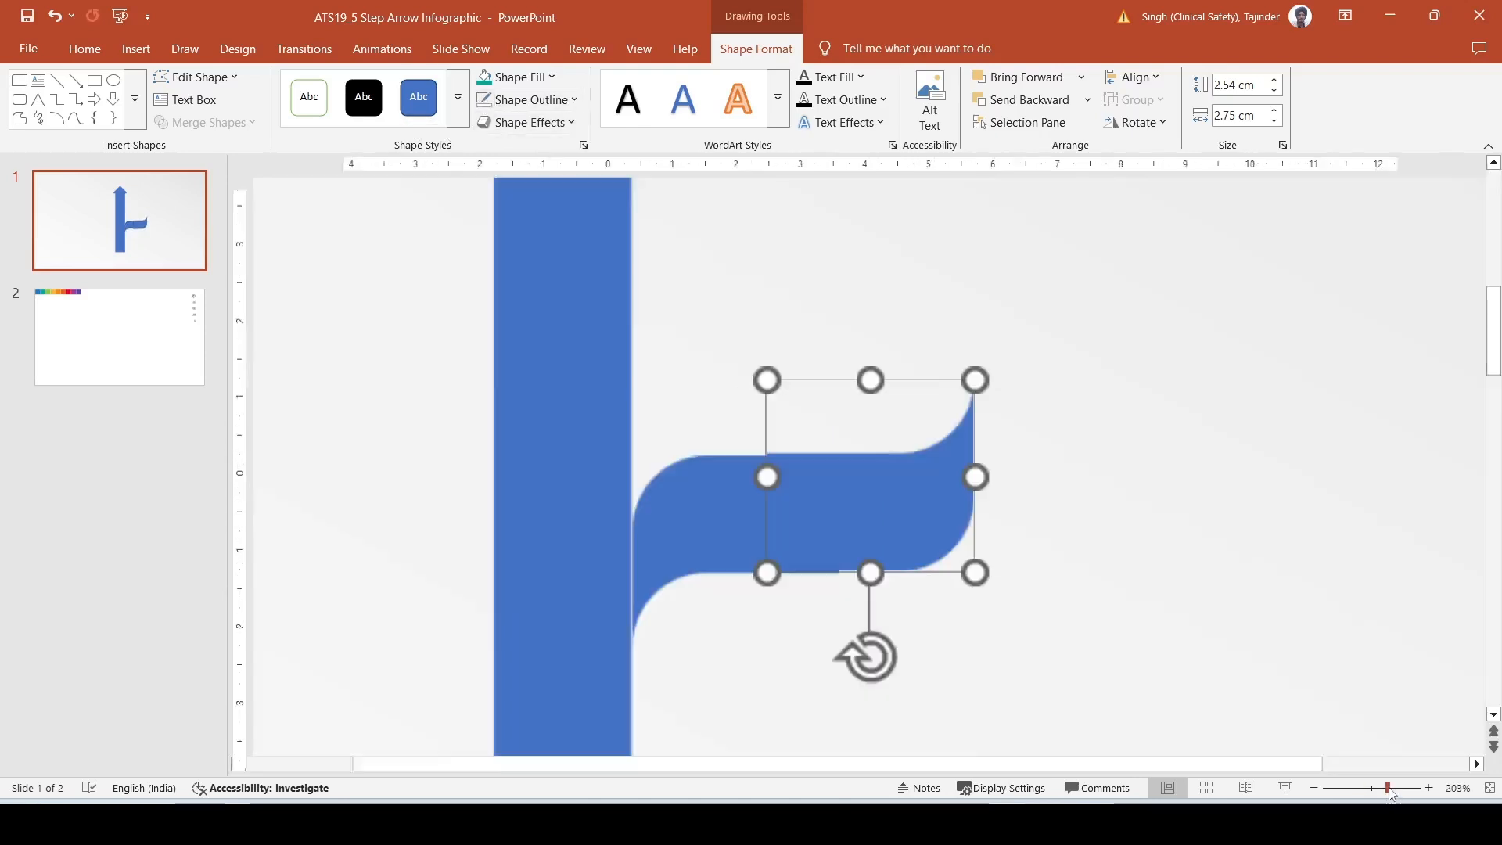
pyautogui.click(1084, 543)
pyautogui.click(848, 513)
pyautogui.moveTo(837, 515); pyautogui.dragTo(842, 514)
pyautogui.hotkey('ctrl', 'z')
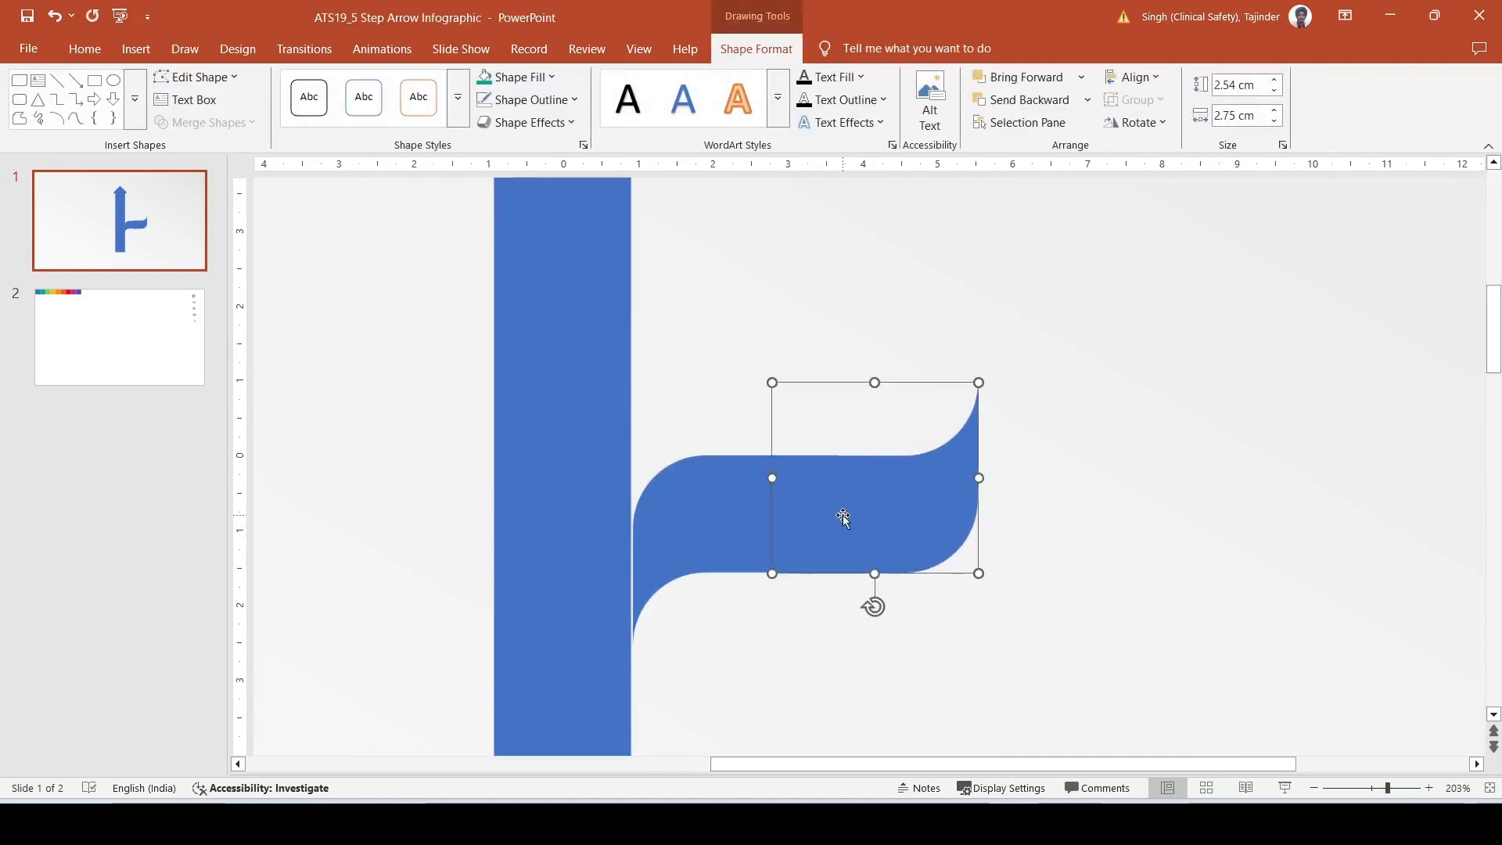
# - Select the flipped curved piece at the outer end of the branch
pyautogui.click(1141, 588)
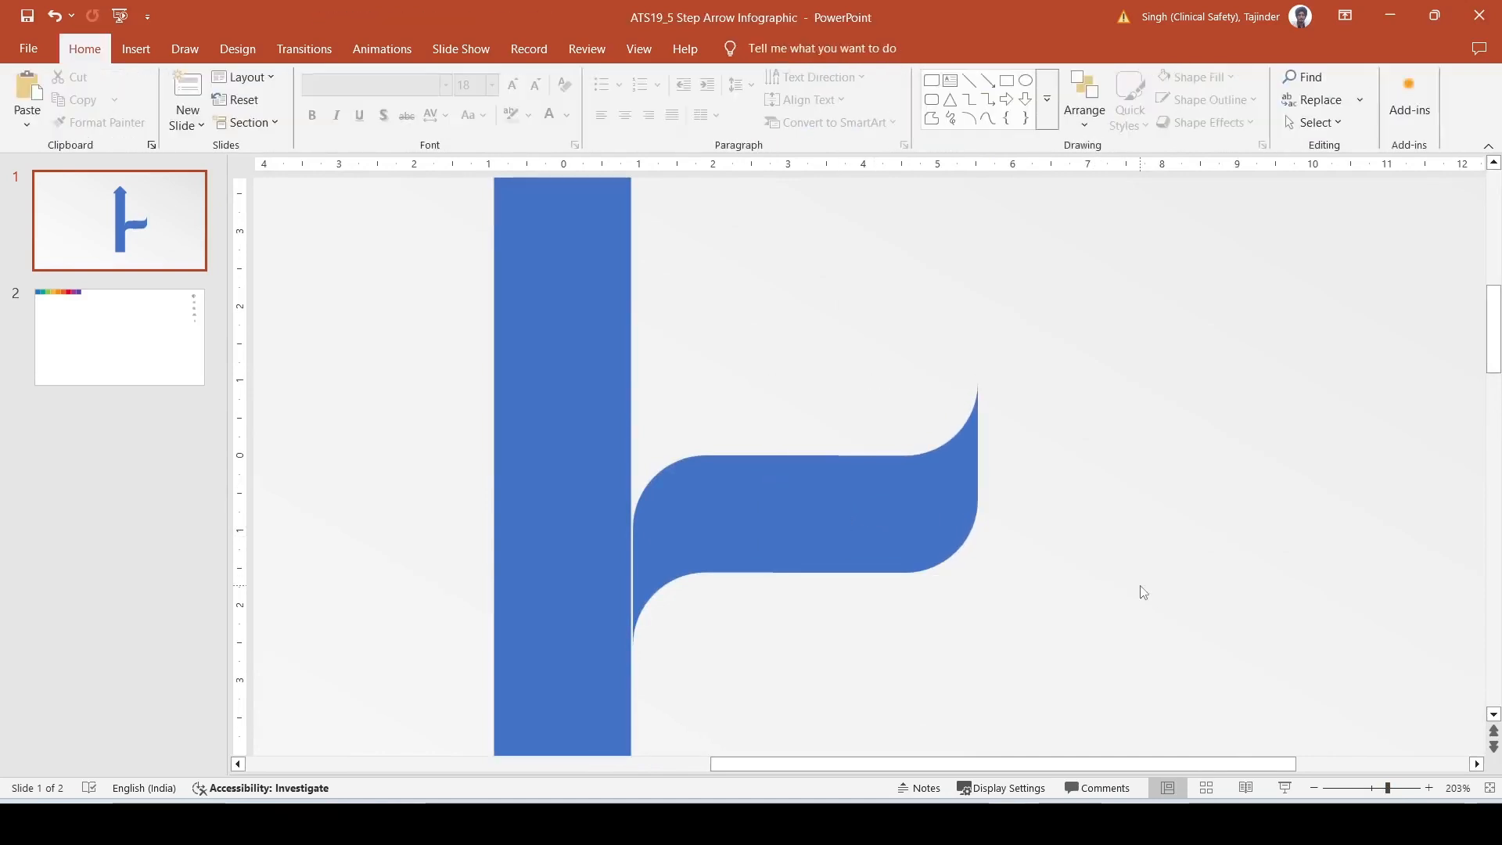
pyautogui.click(1369, 789)
pyautogui.click(1315, 788)
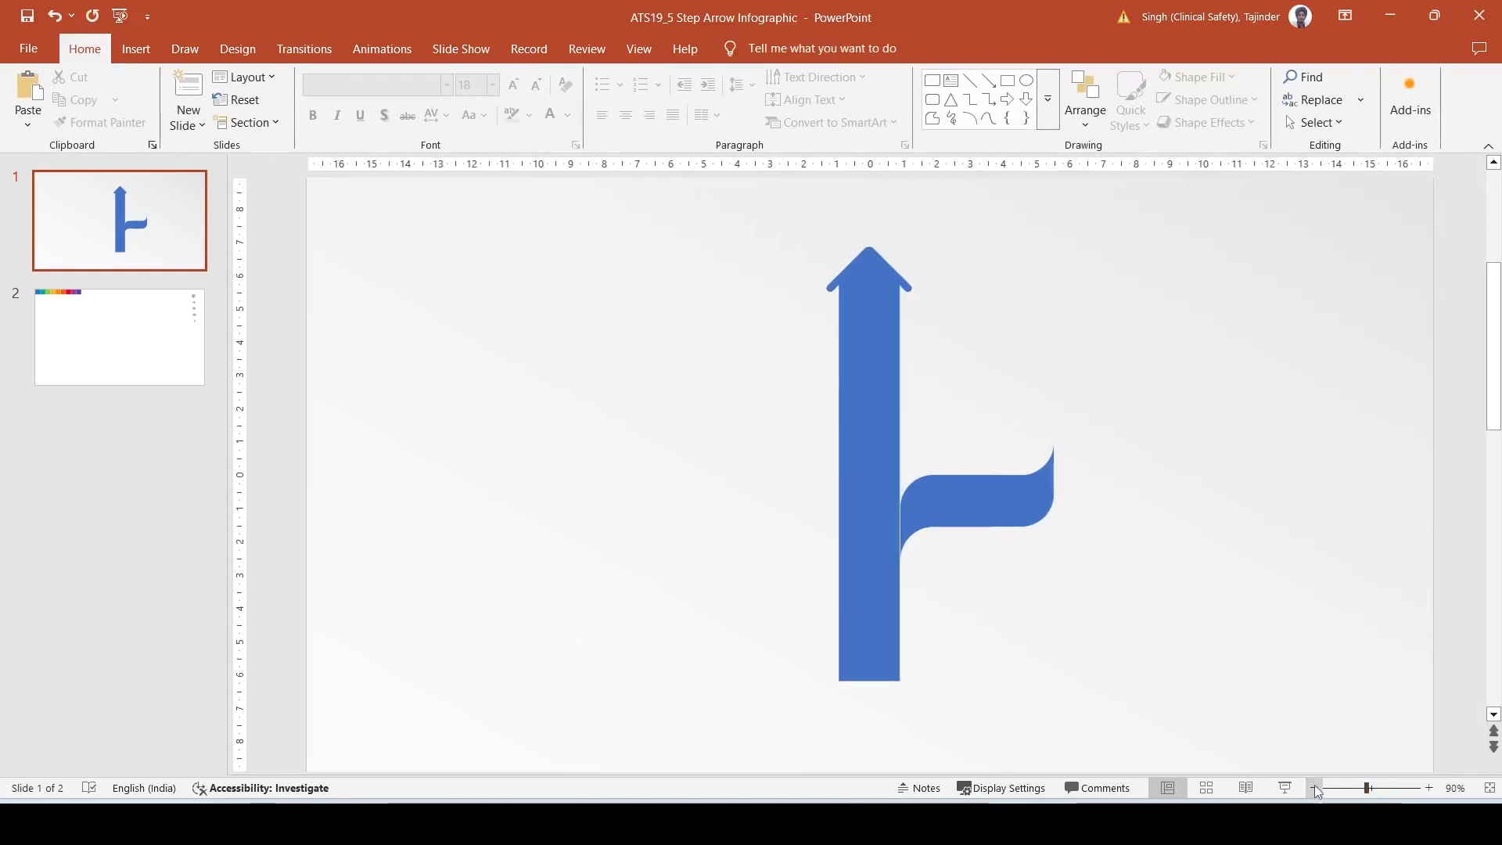
pyautogui.click(1315, 788)
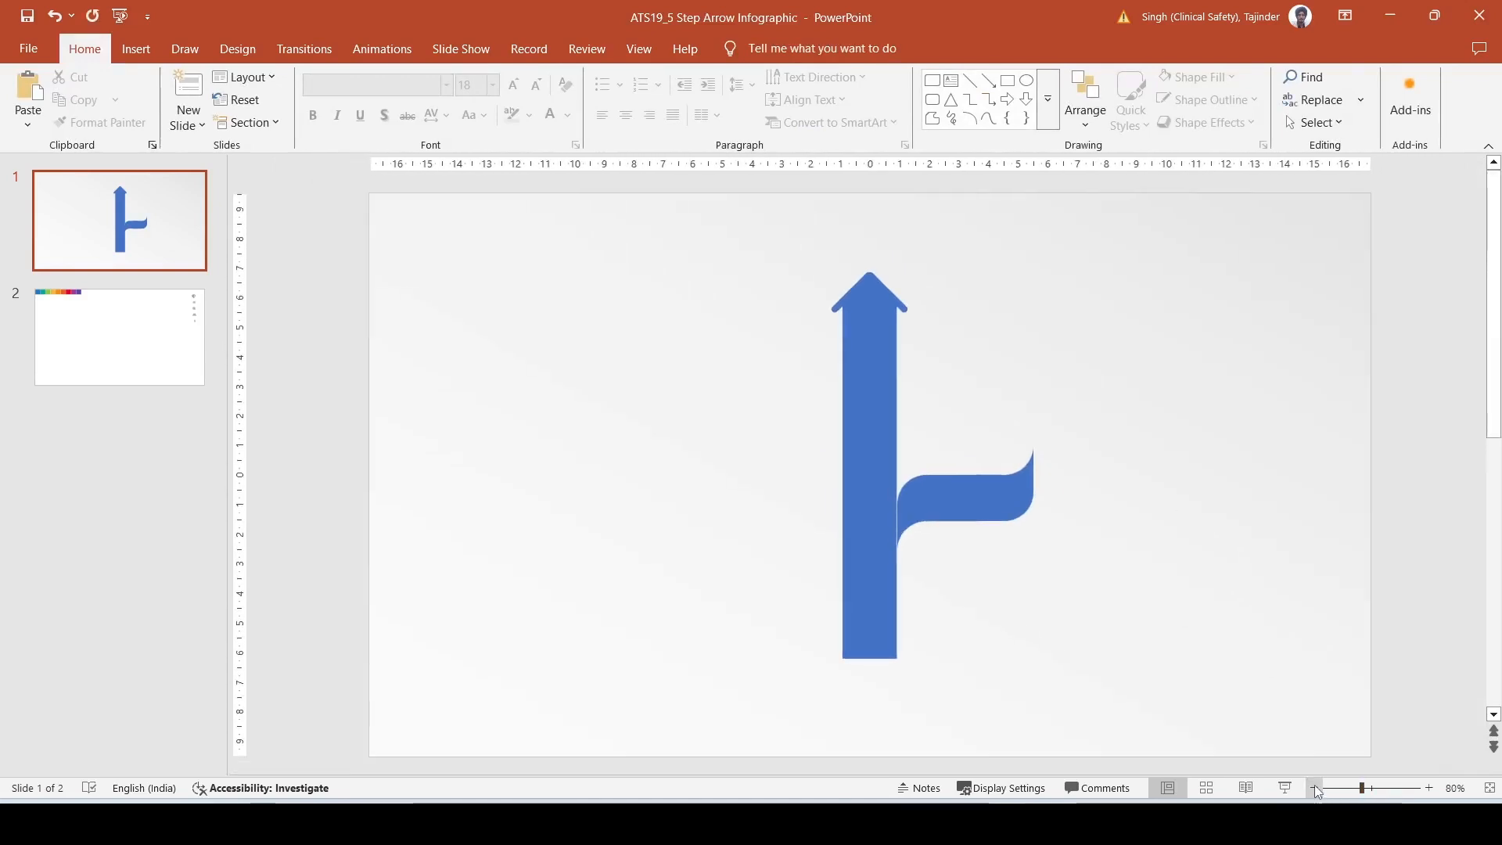
pyautogui.click(1002, 507)
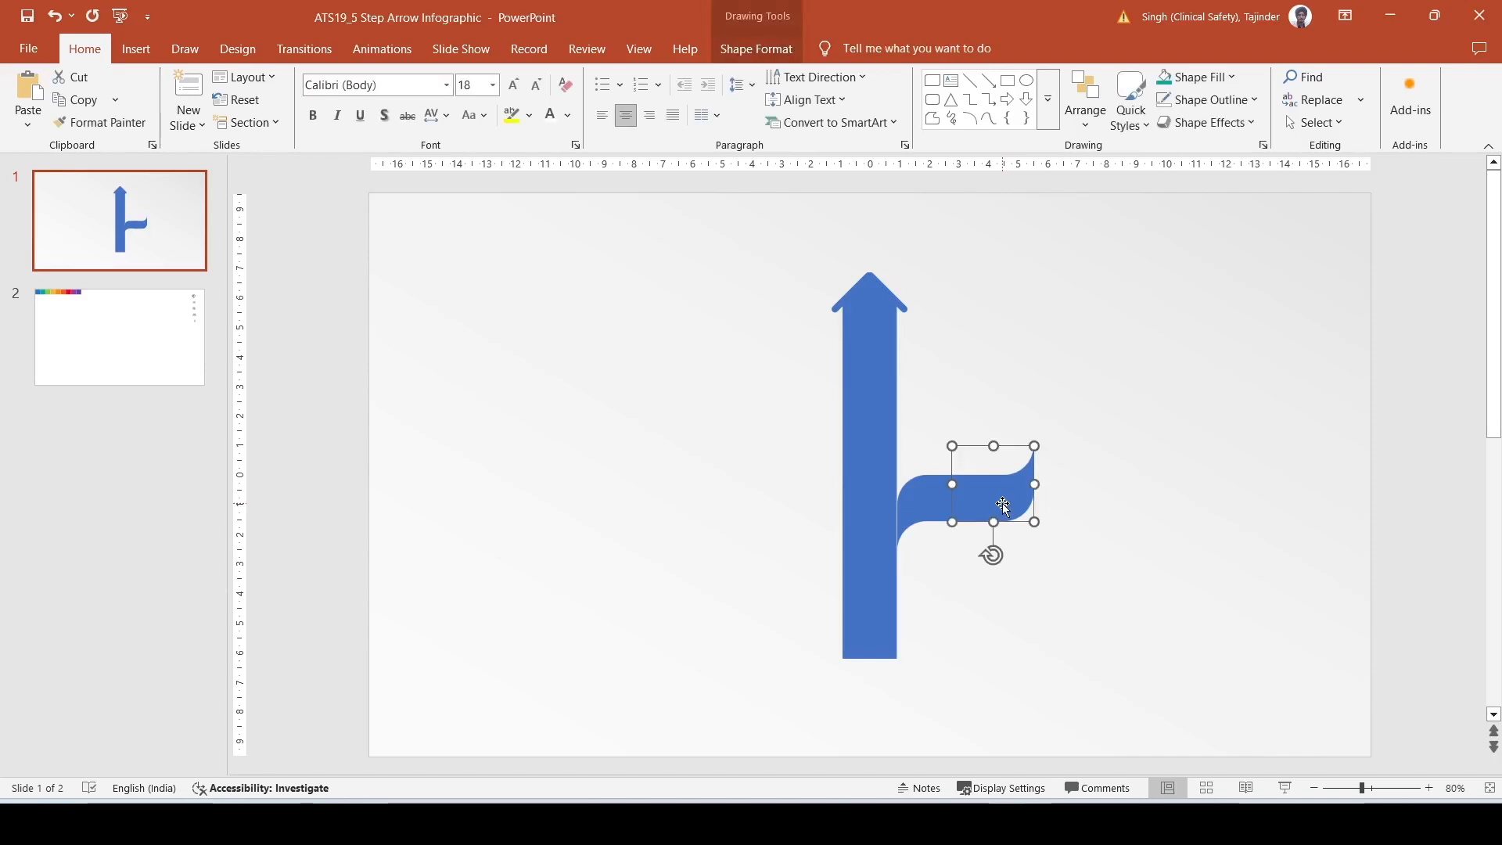